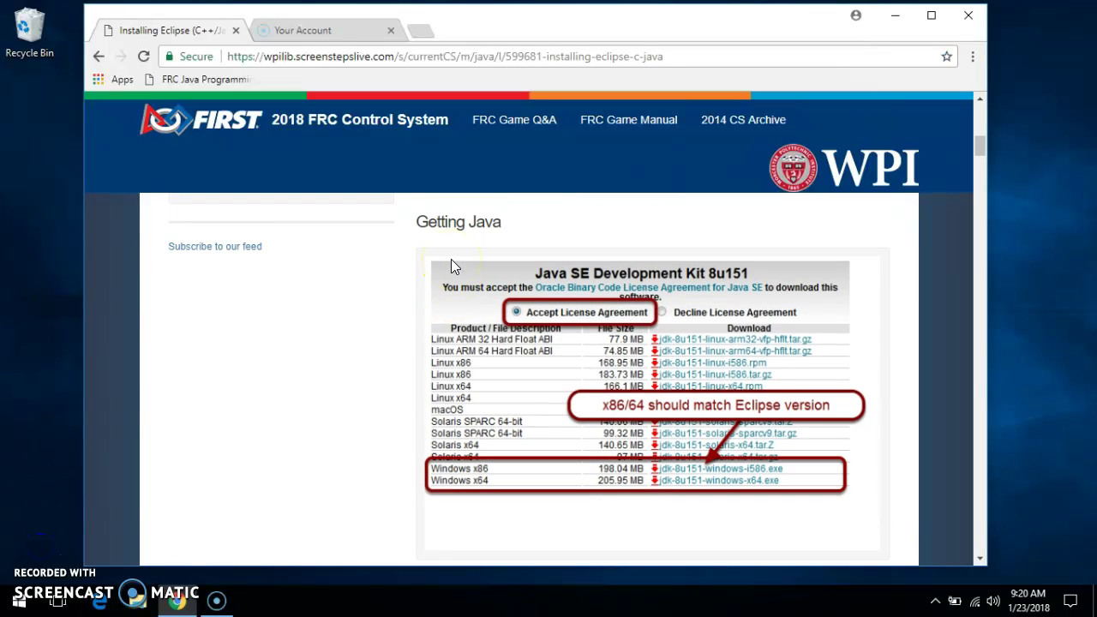
- Open the Java 8 JDK download page and install Java SE Development Kit 8 Update 162 (64-bit) with the default features
scroll(746, 304, "down", 2)
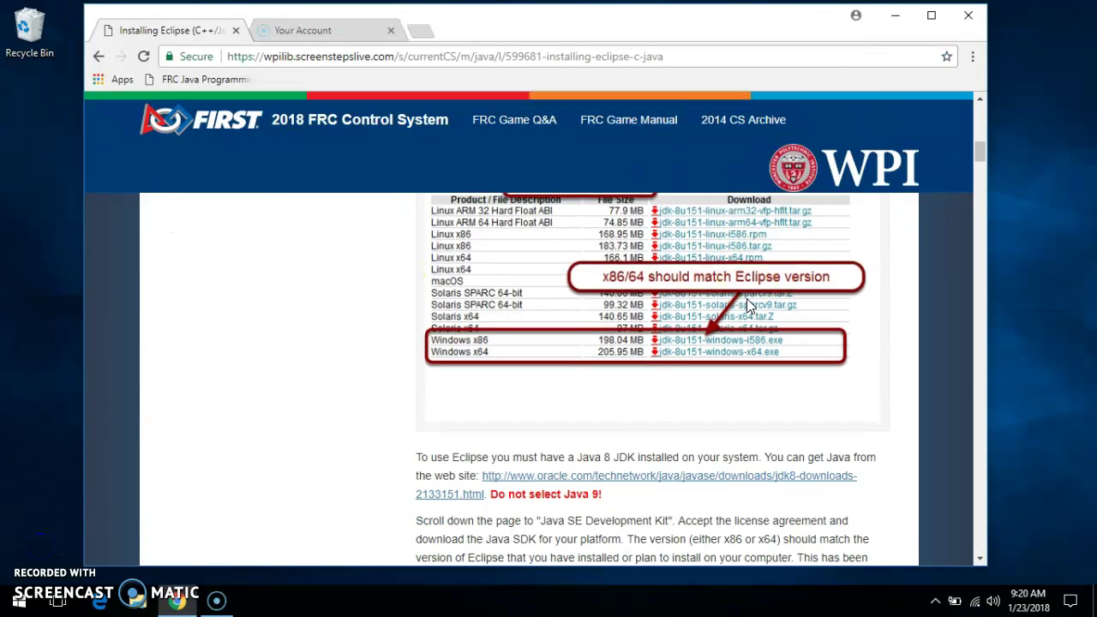
left_click_drag(628, 496, 399, 448)
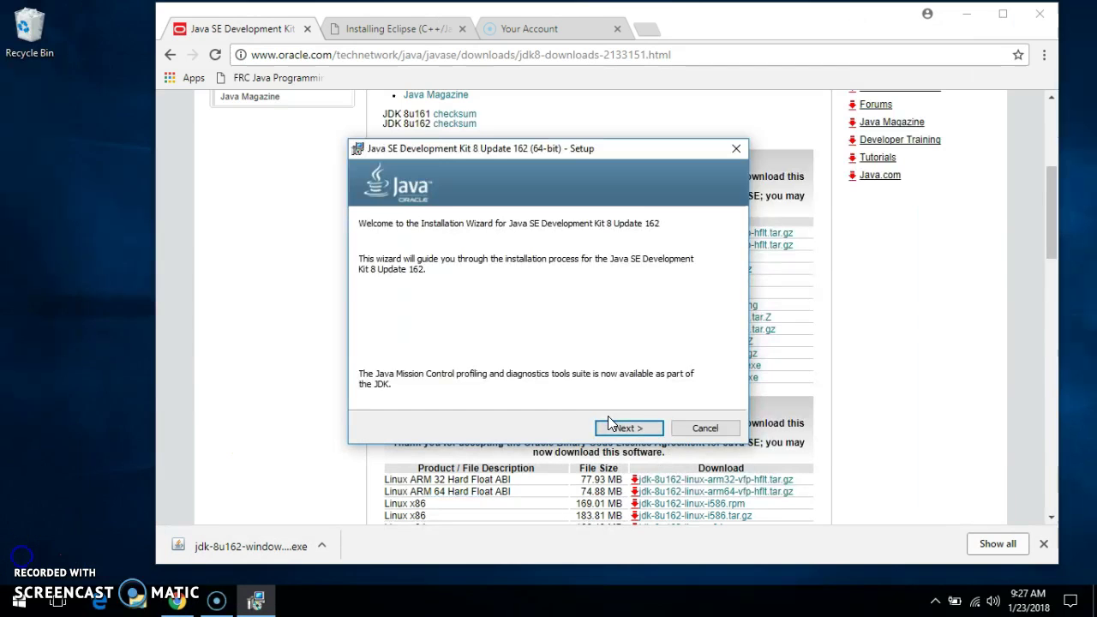
left_click(610, 424)
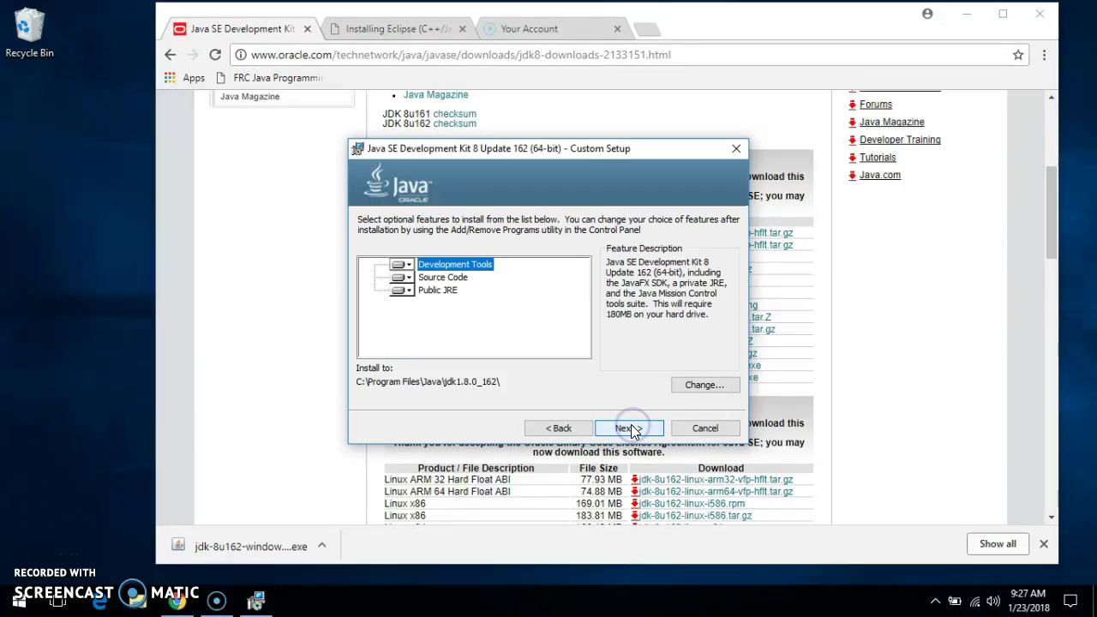
left_click(631, 428)
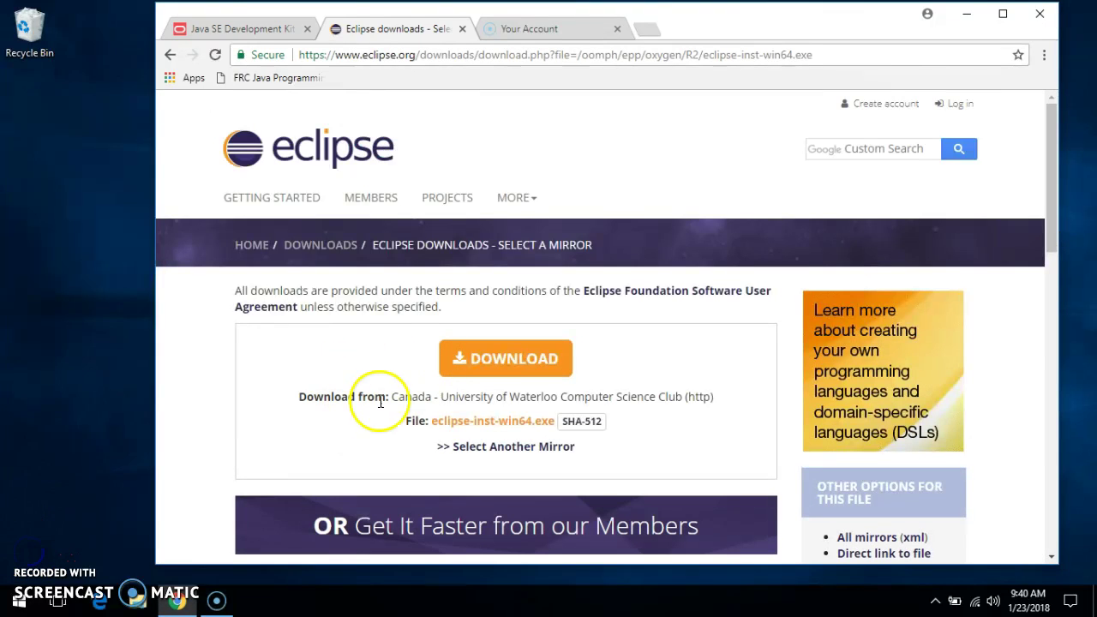
- Download the Windows version of Git from the Git downloads page
scroll(502, 377, "down", 3)
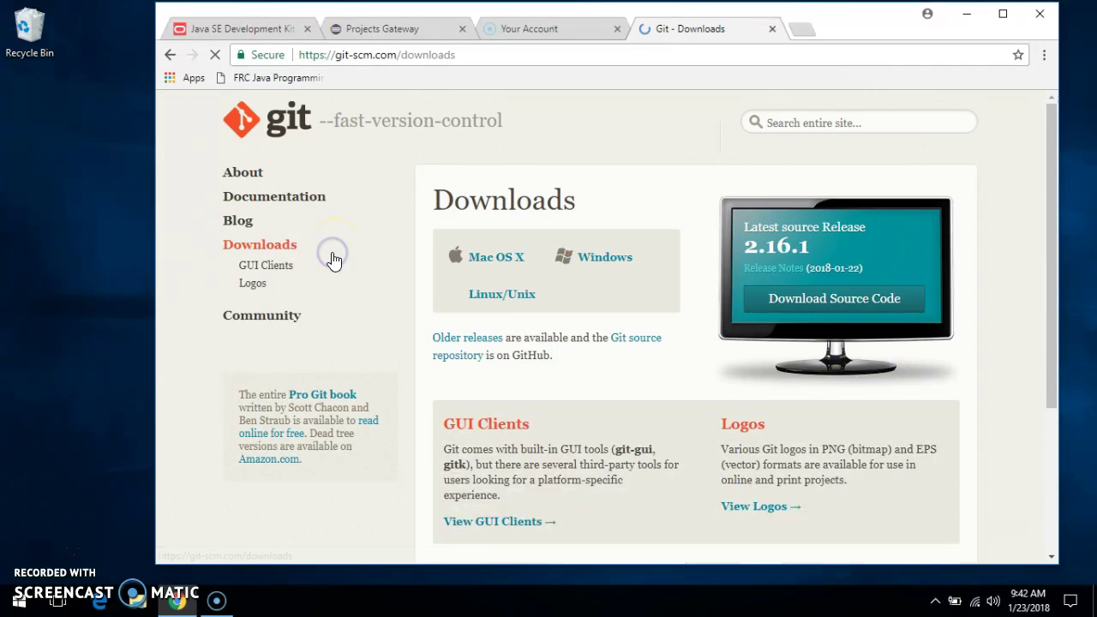
left_click(606, 257)
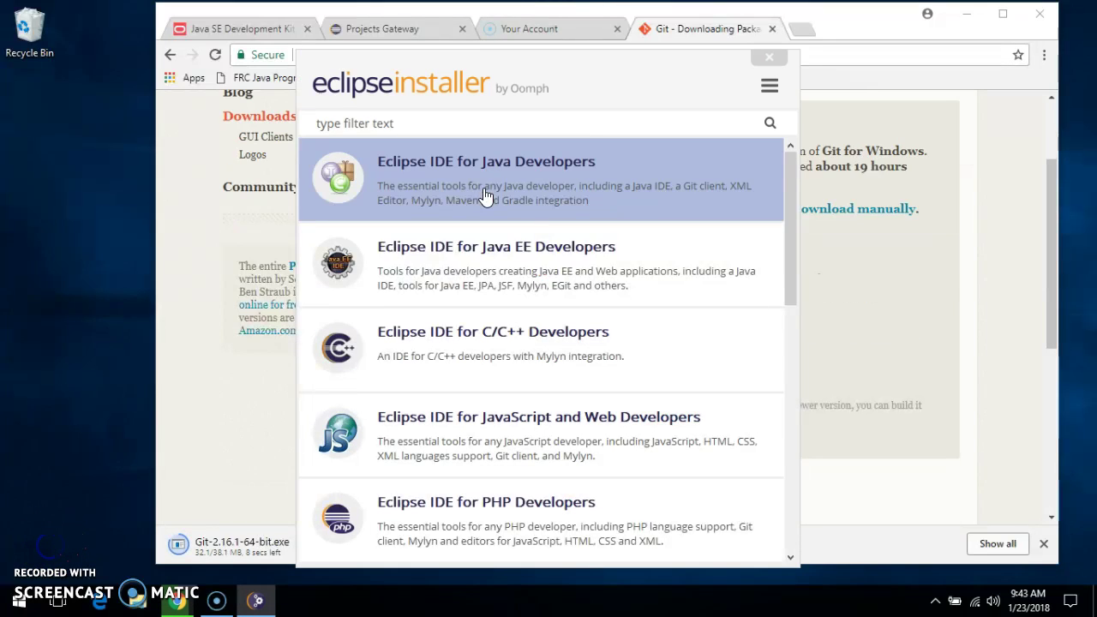
- Install Eclipse IDE for Java Developers in the default folder and accept the Eclipse Foundation Software User Agreement
left_click(494, 189)
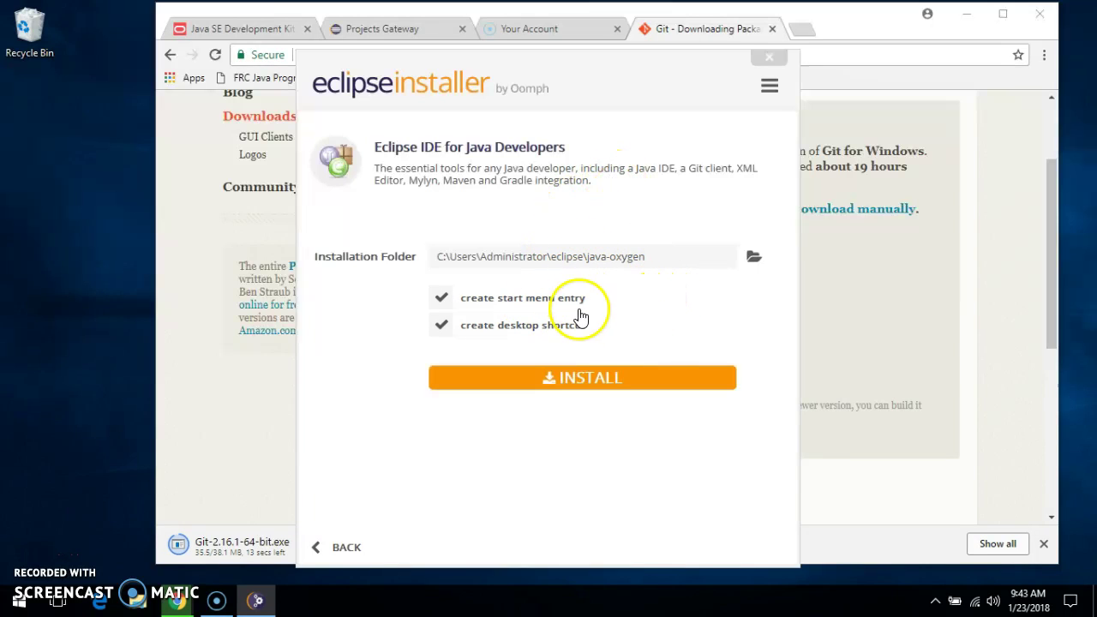
left_click(591, 379)
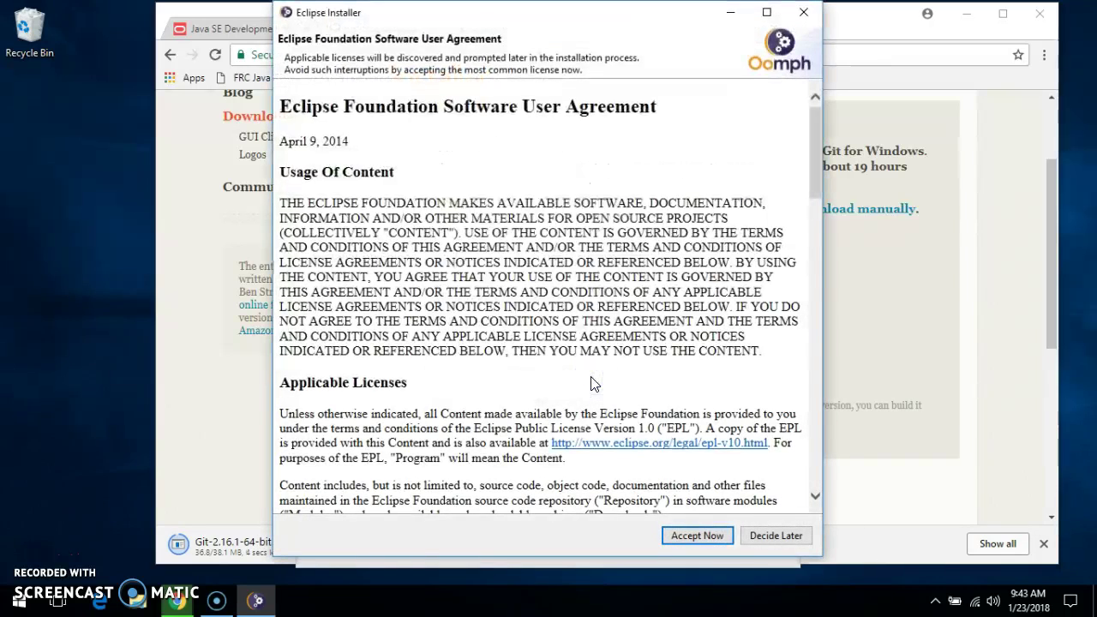
left_click(706, 538)
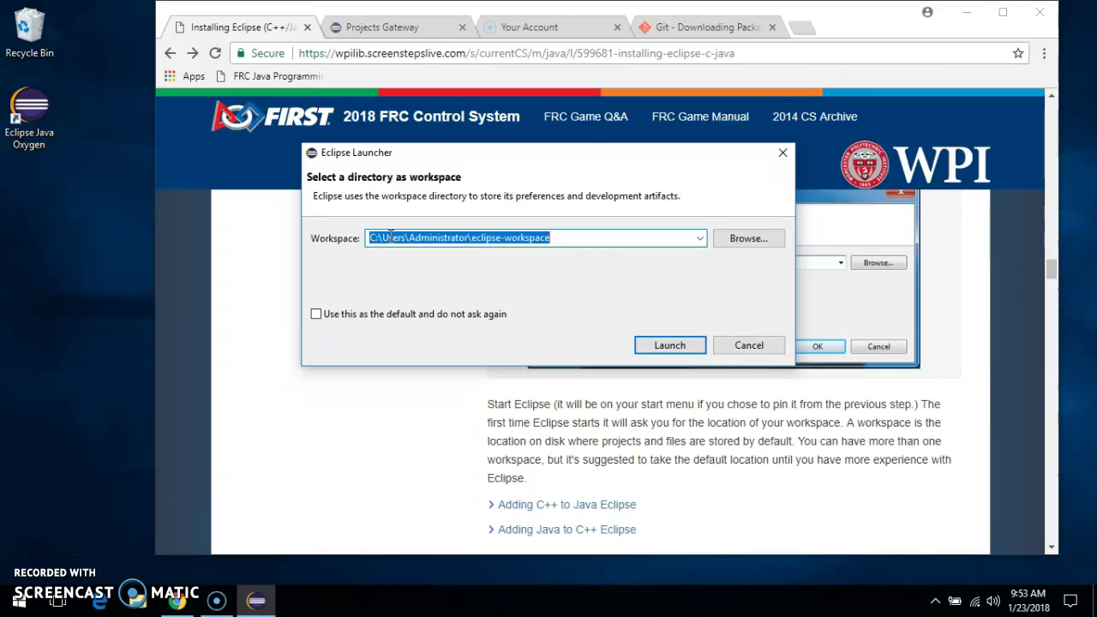
- Launch Eclipse with C:\Users\Administrator\eclipse-workspace as the default workspace and suppress the workspace question on future starts
left_click(567, 241)
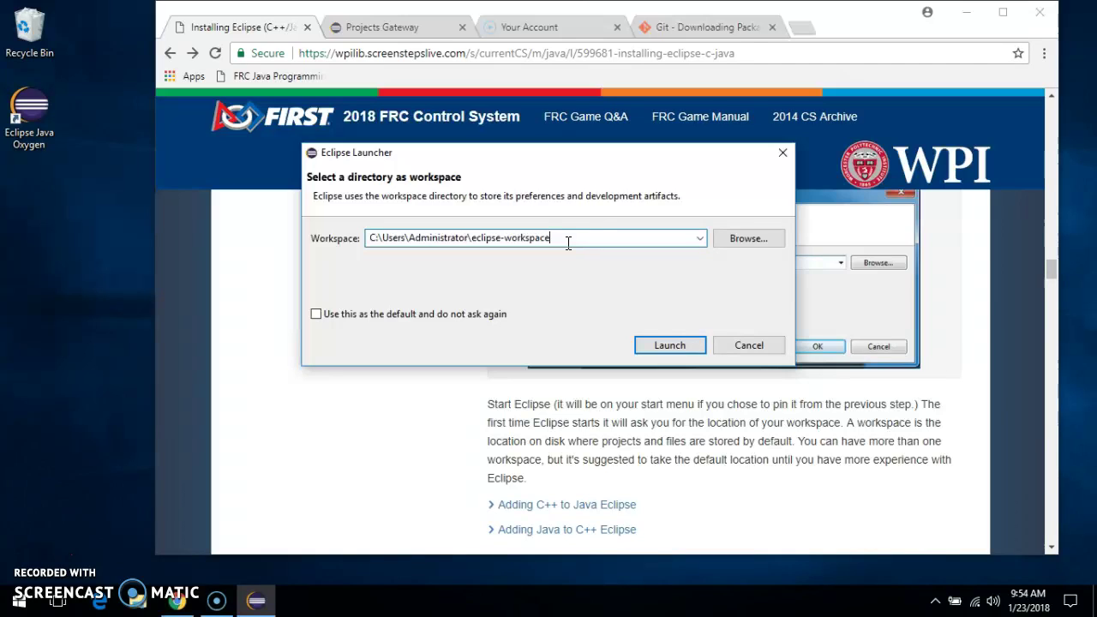
left_click(453, 314)
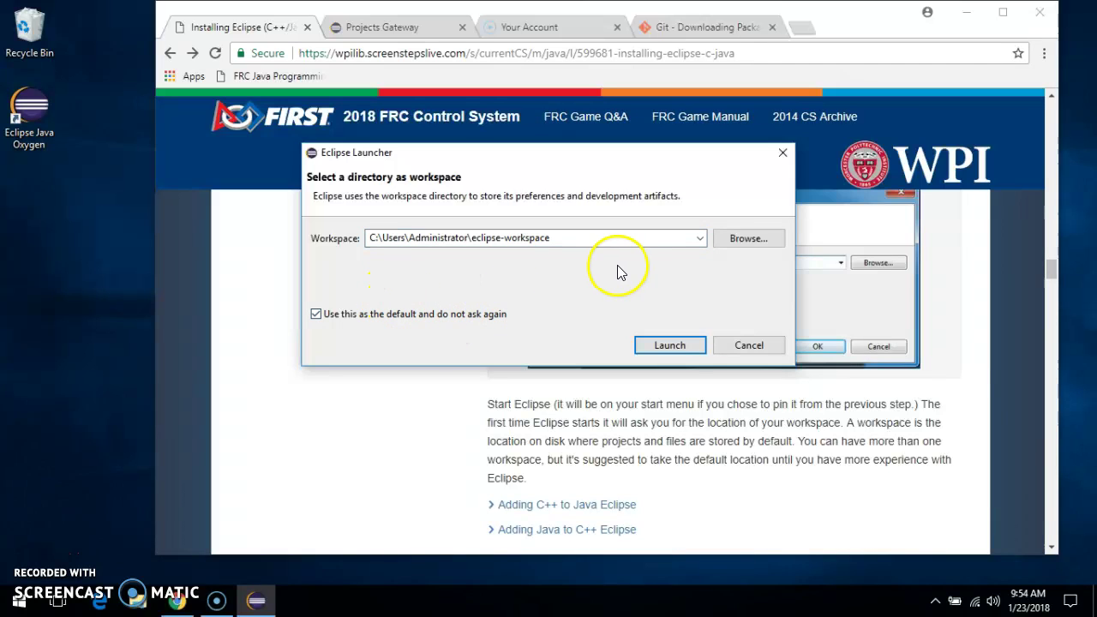
left_click(683, 353)
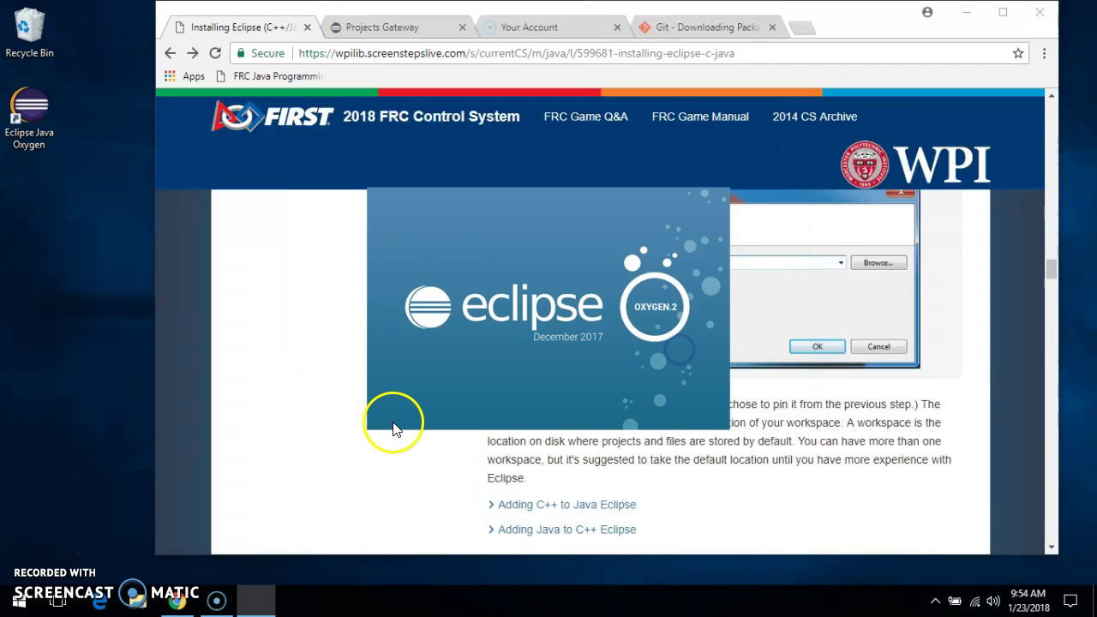
left_click(47, 551)
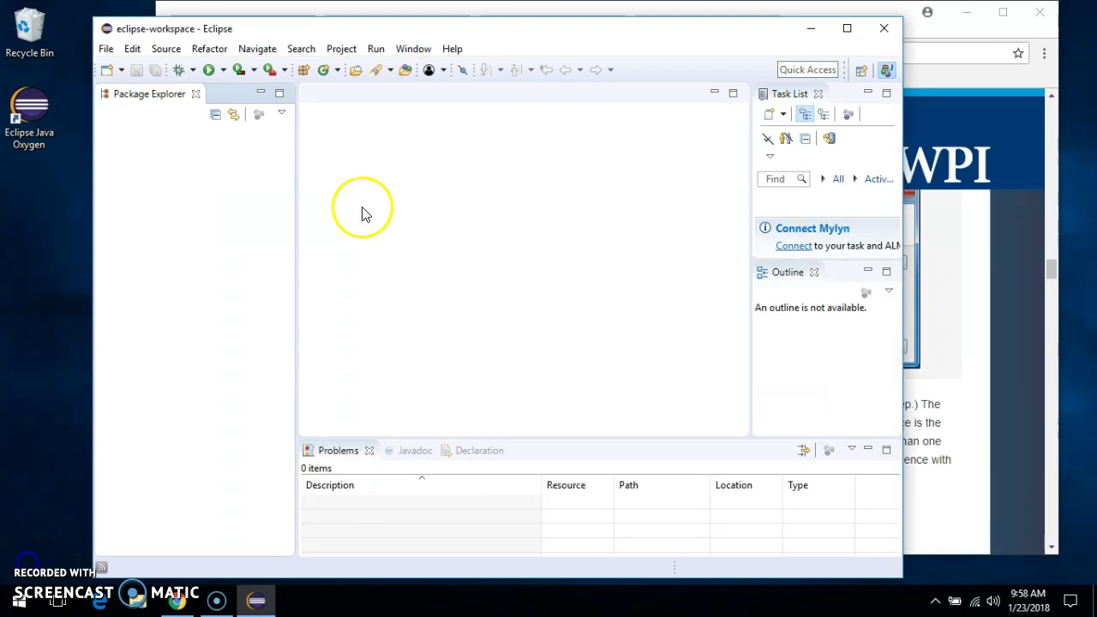
- Open the Installed JREs page of the Java preferences in Eclipse
left_click(413, 49)
left_click(424, 189)
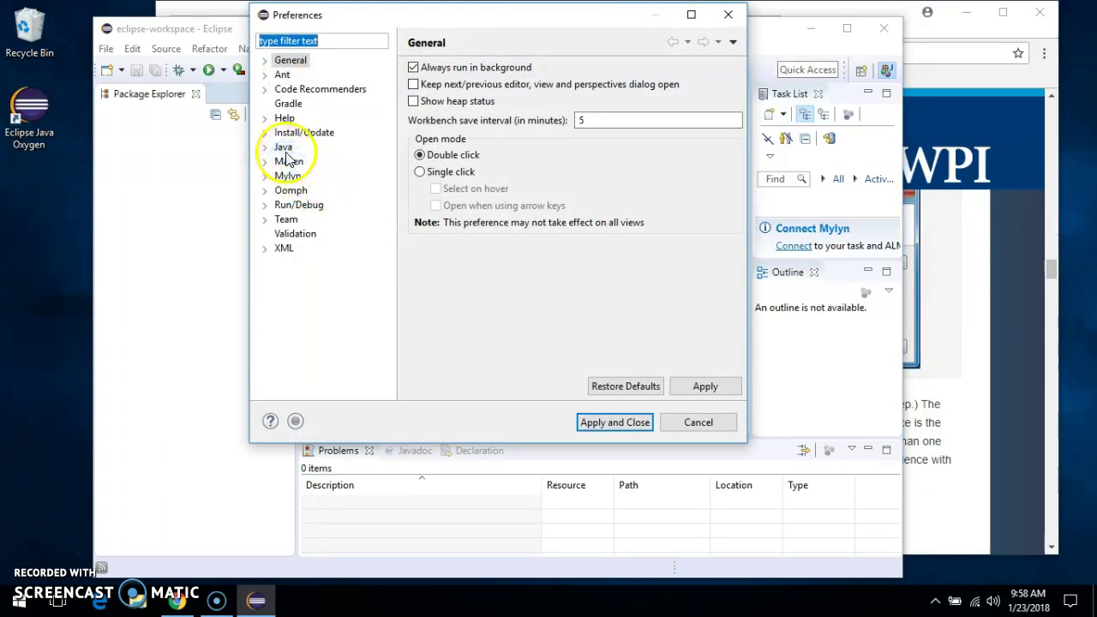
left_click(281, 147)
left_click(265, 149)
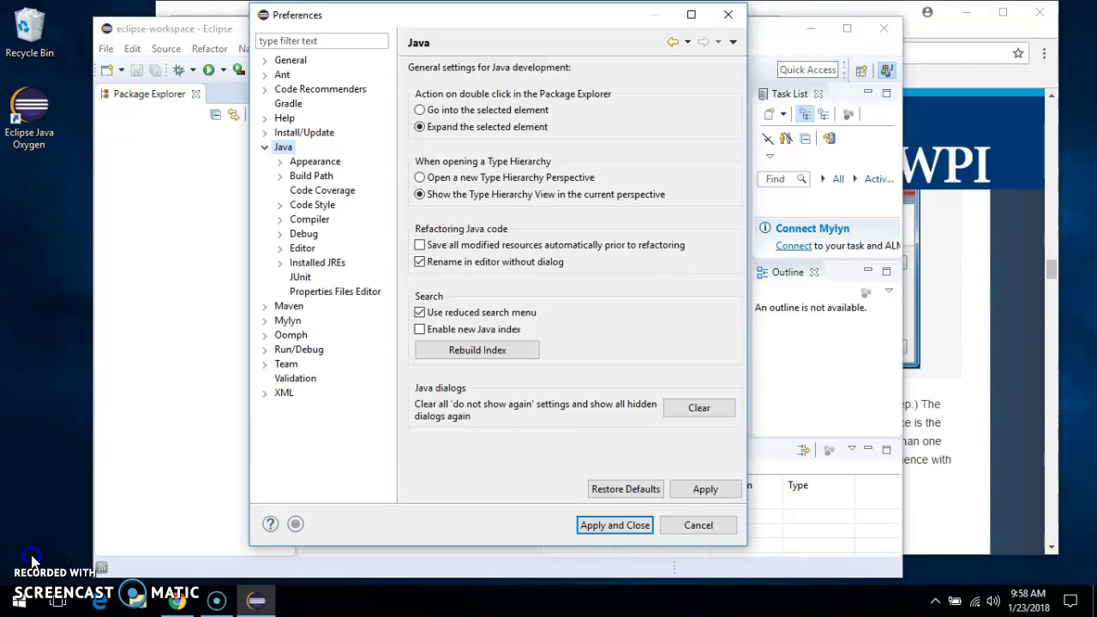
left_click(316, 263)
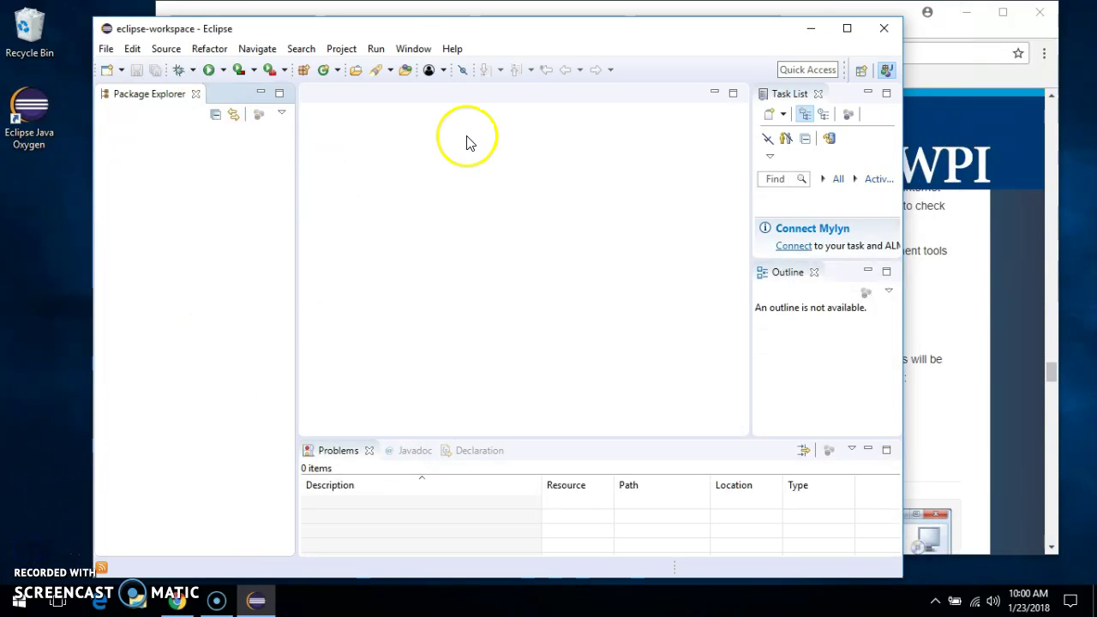
left_click(453, 47)
left_click(413, 48)
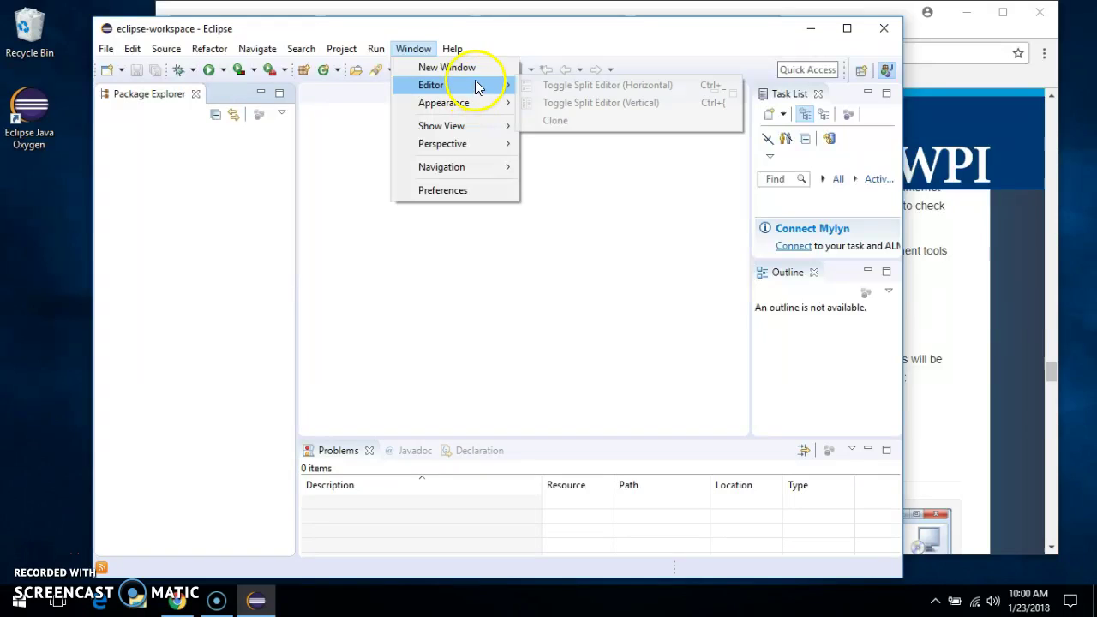
mouse_move(452, 48)
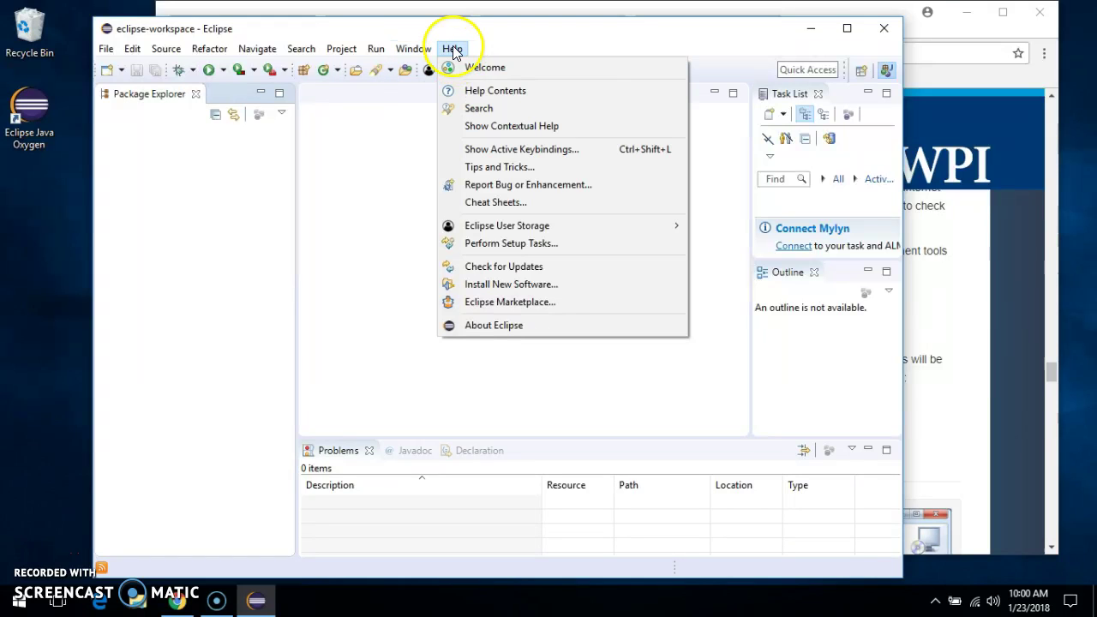
left_click(509, 283)
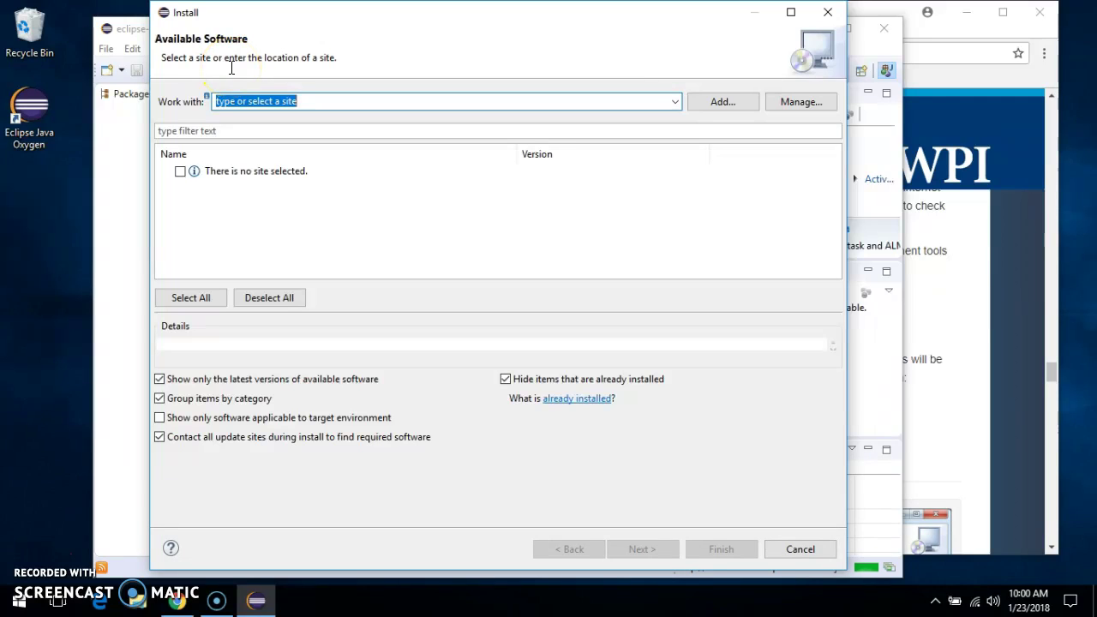
type("http://first.wpi.edu/FRC/roborio/release/eclipse/")
key("Return")
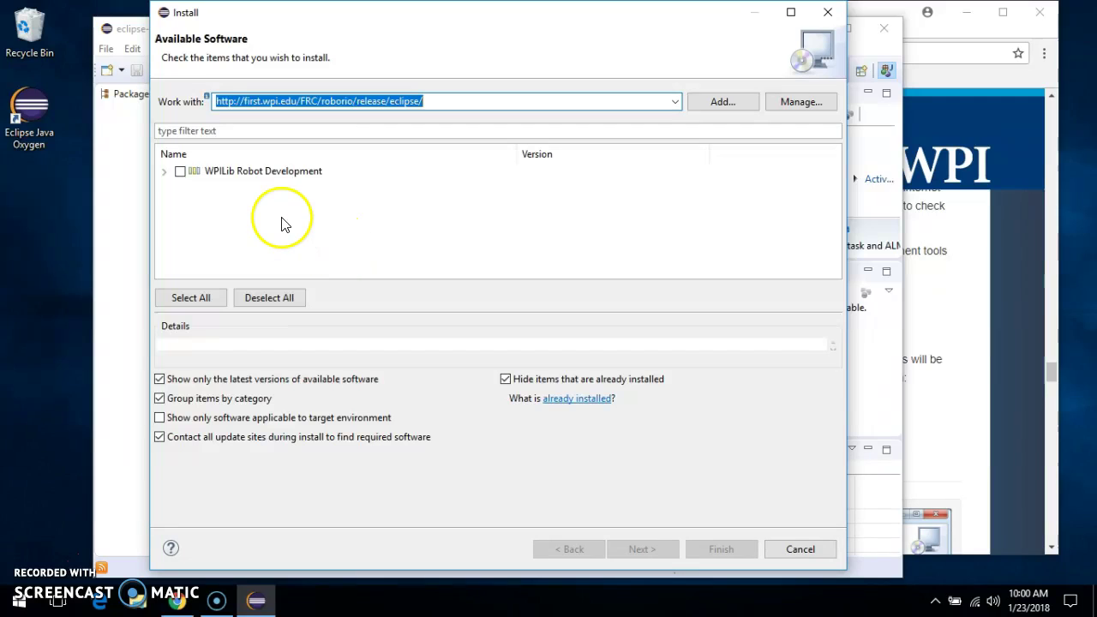
left_click(181, 173)
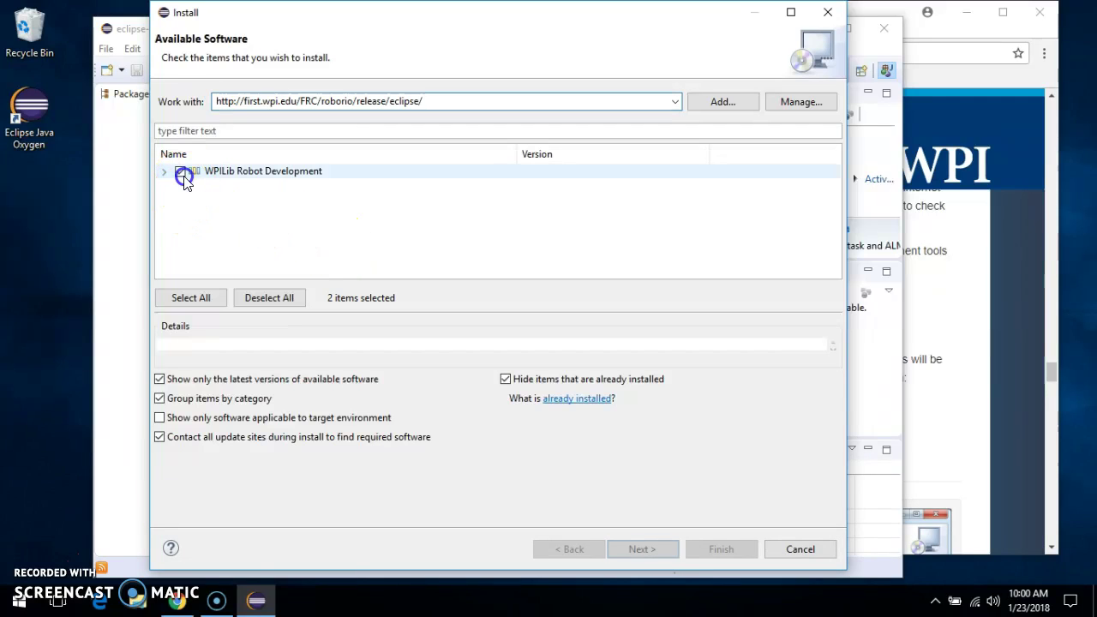
left_click(651, 546)
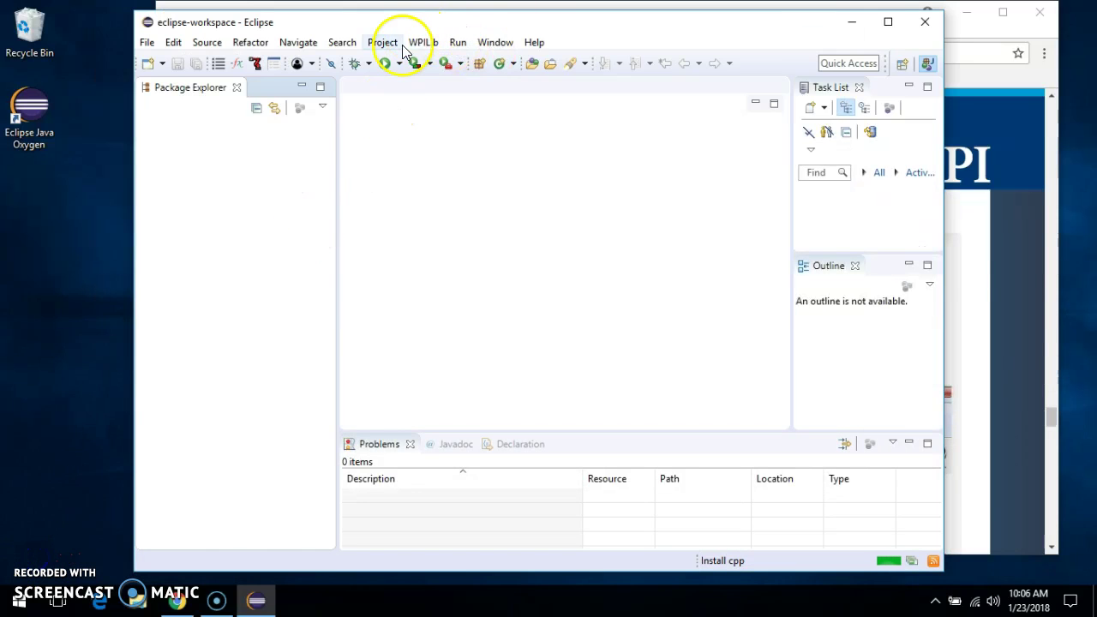
- Examine the commands that the WPILib plugin offers in Eclipse
left_click(421, 43)
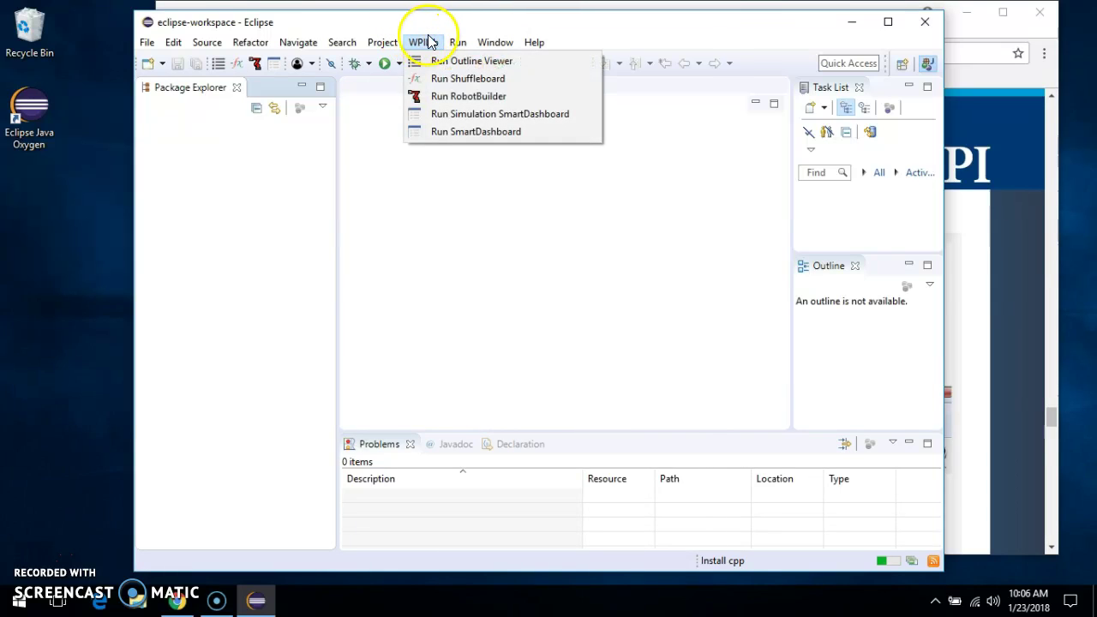
left_click(430, 43)
left_click(427, 43)
left_click(424, 43)
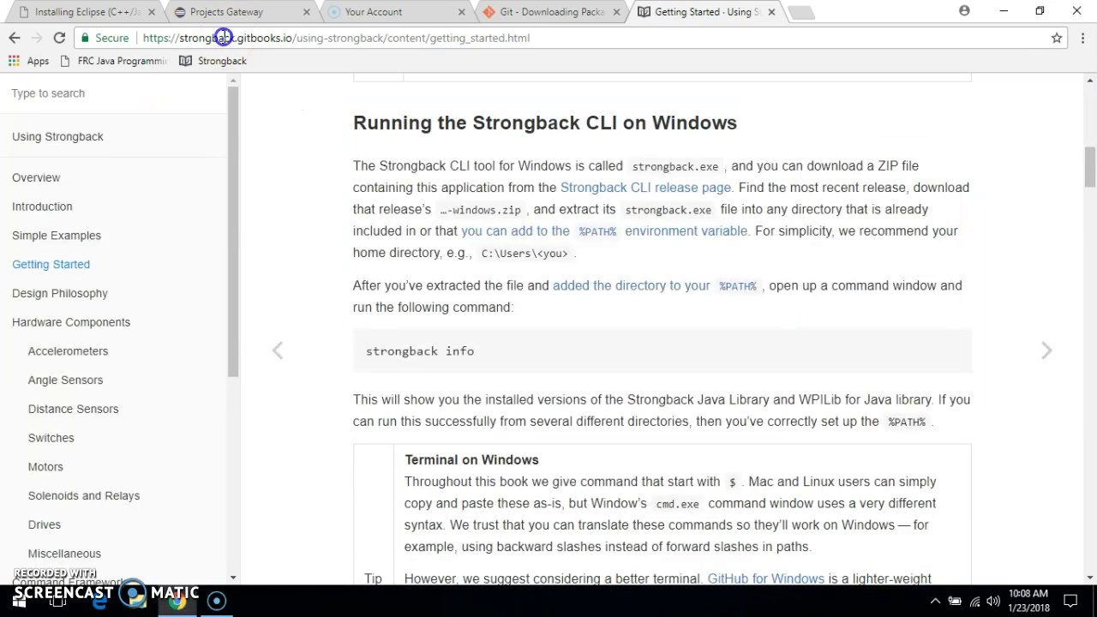
- Download strongback-cli-1.2.2-windows.zip from the Strongback CLI release page and extract the strongback application into the Administrator home folder
double_click(220, 38)
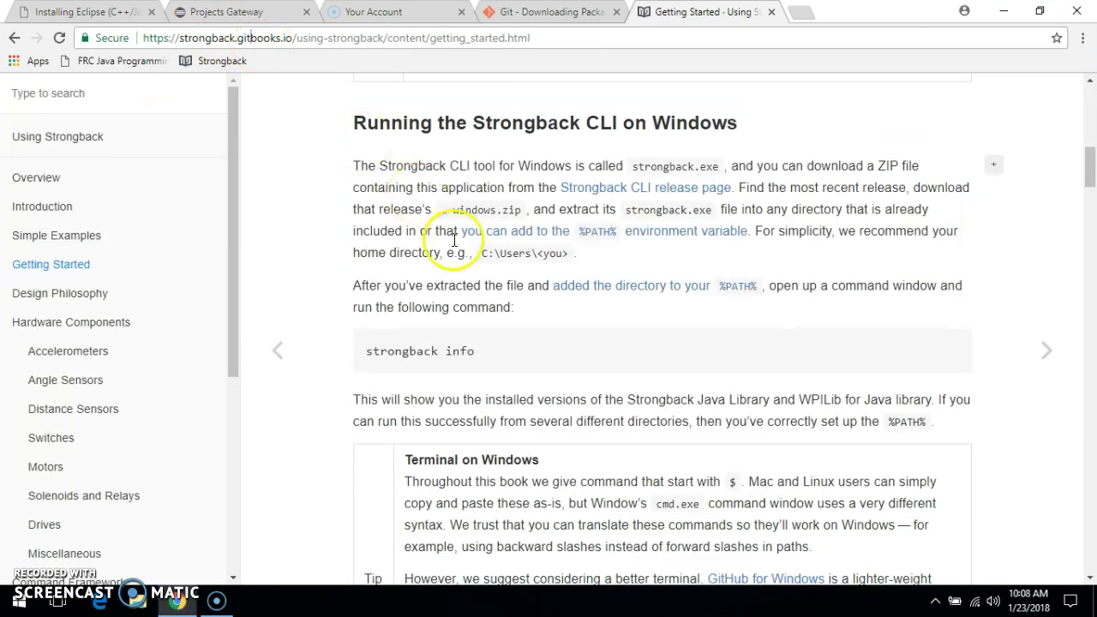
left_click(400, 165)
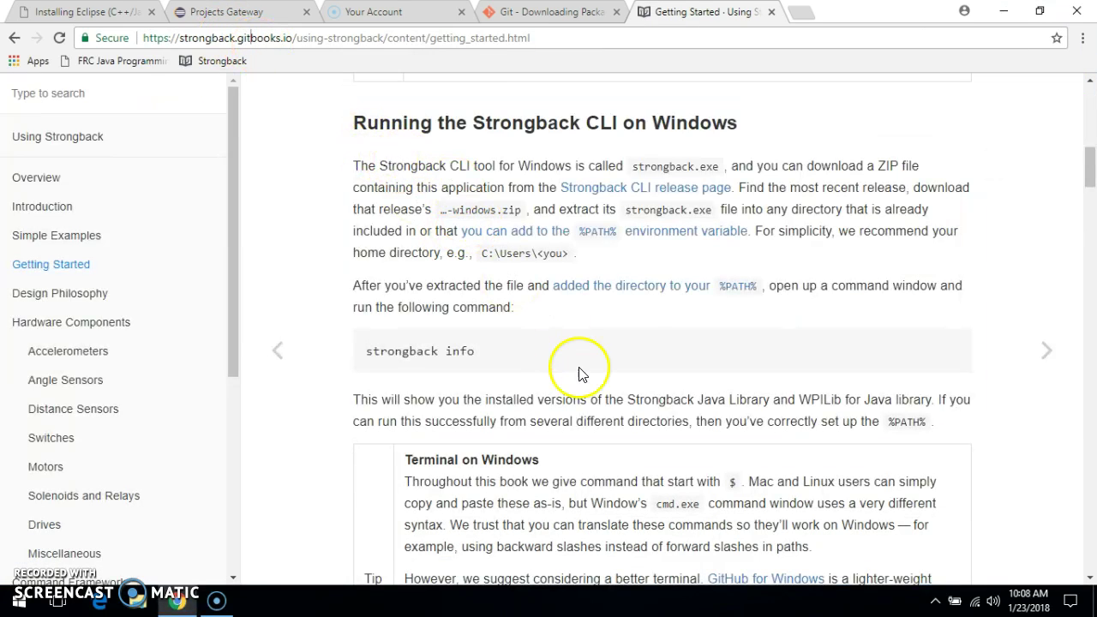
left_click(628, 194)
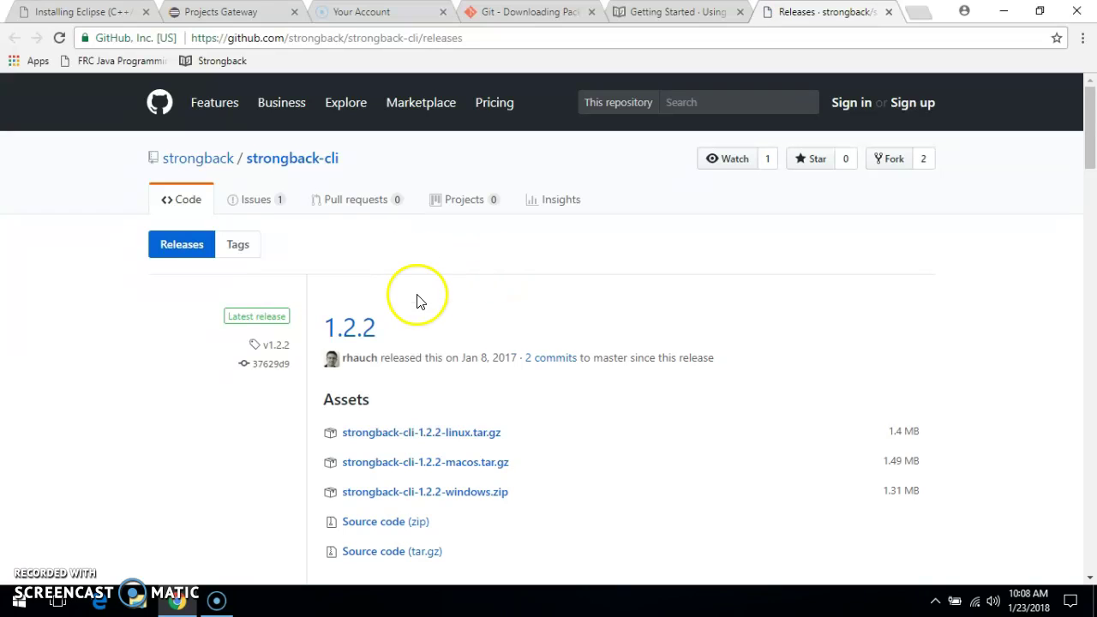
scroll(420, 307, "down", 2)
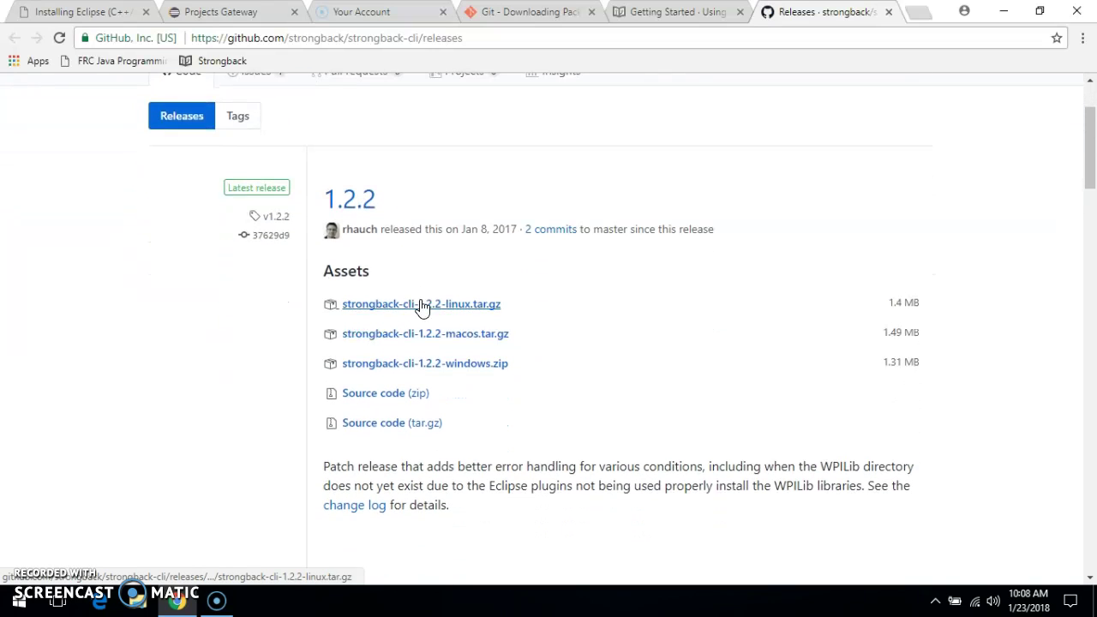
left_click(423, 365)
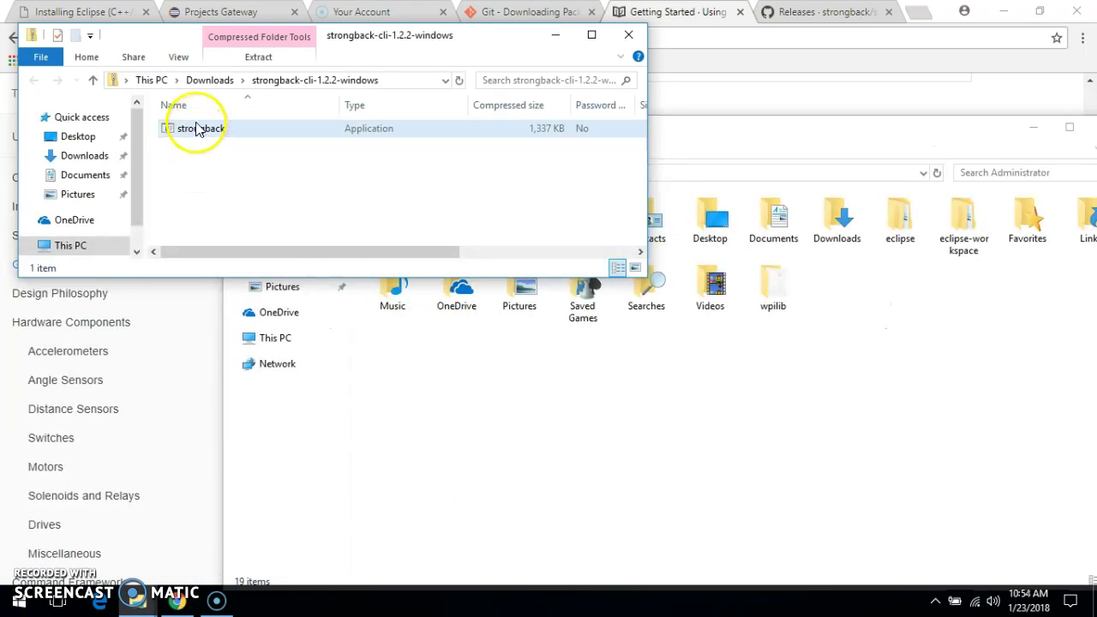
left_click_drag(194, 128, 449, 337)
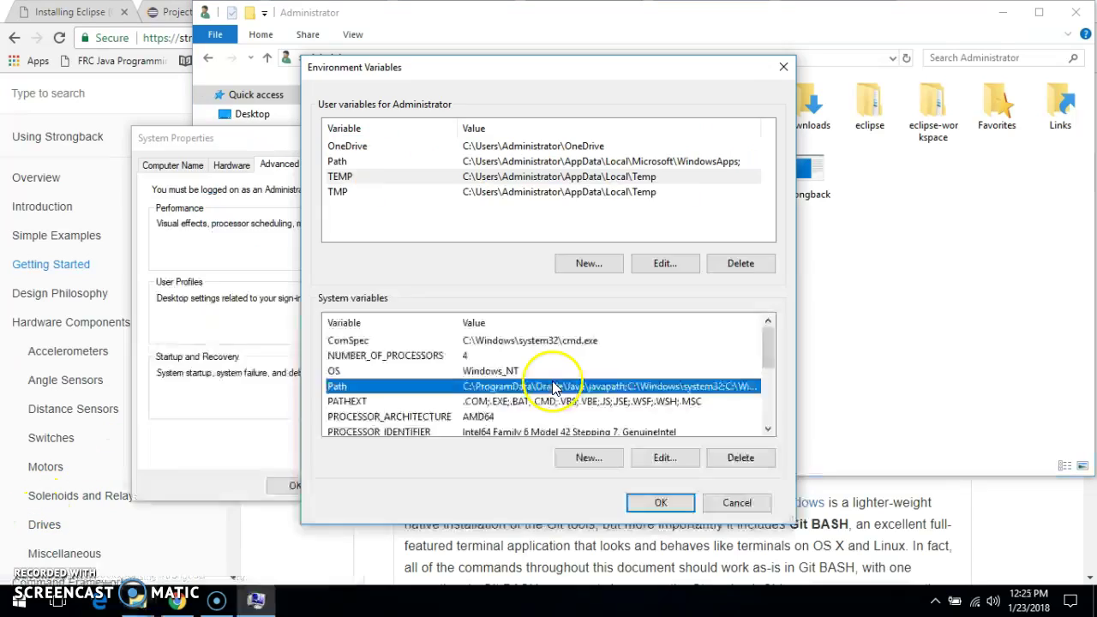
- Search Windows for the advanced system settings and move the Environment Variables window off the System Properties window
key("super")
type("advan")
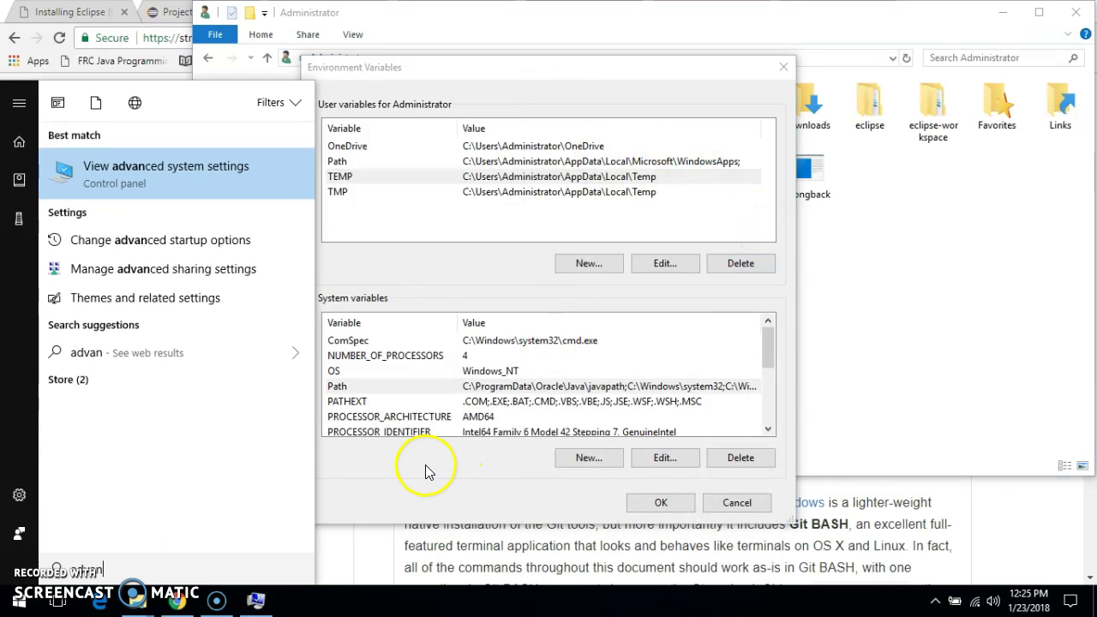
left_click_drag(501, 79, 626, 89)
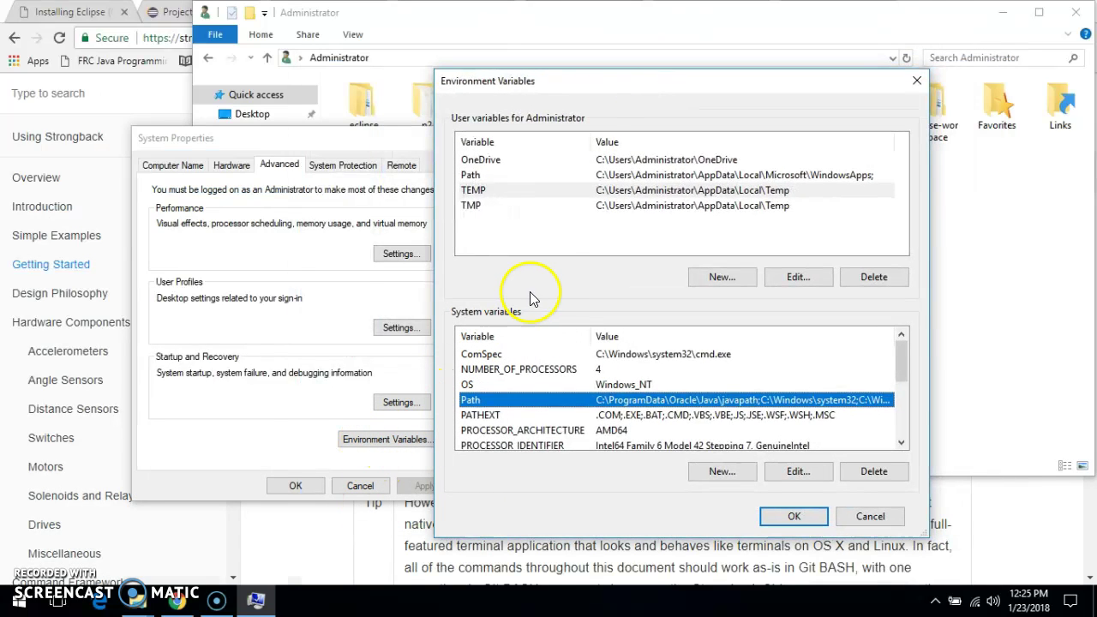
- Add C:\Users\Administrator\ as a new entry in the system Path variable and confirm the environment variable and system property changes
left_click(499, 403)
left_click(499, 390)
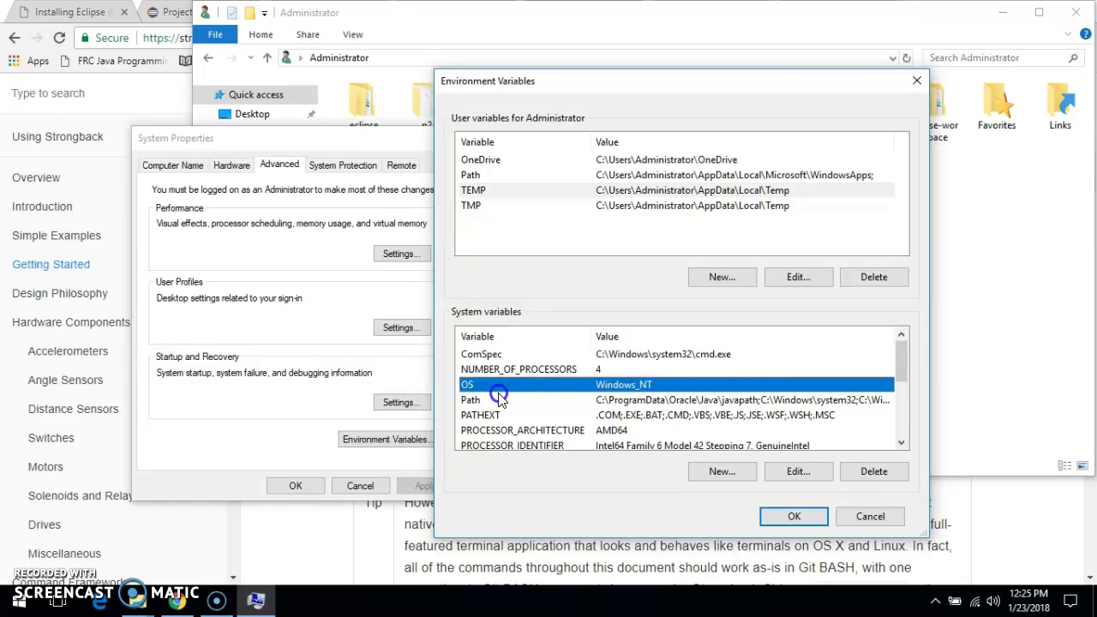
left_click(500, 400)
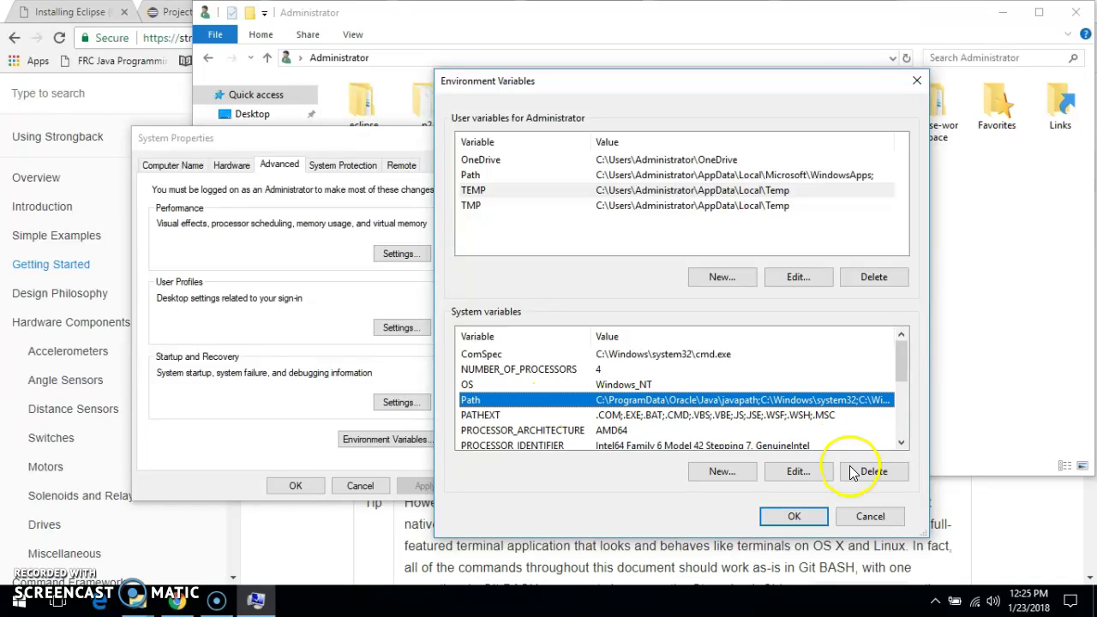
left_click(796, 471)
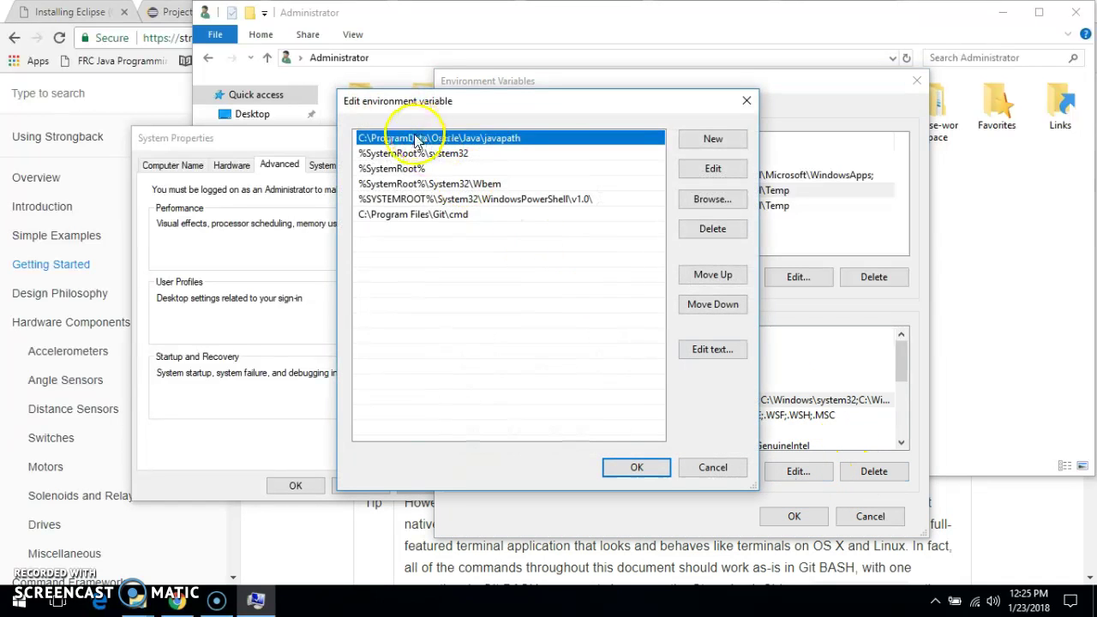
left_click(399, 159)
key("Down")
key("Down")
key("Down")
key("Down")
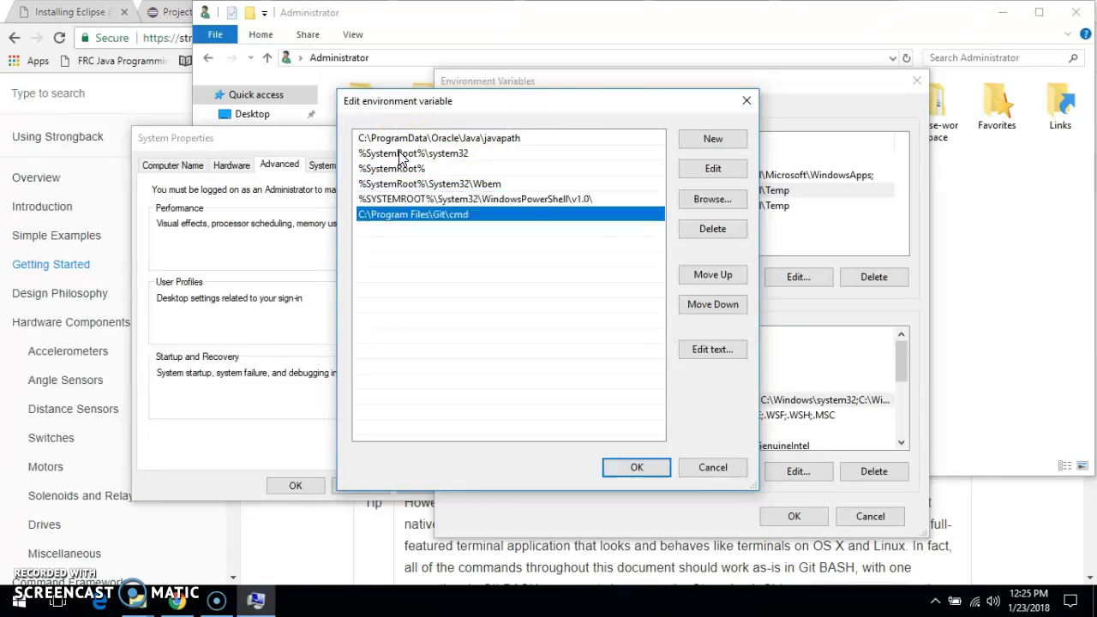
left_click(709, 141)
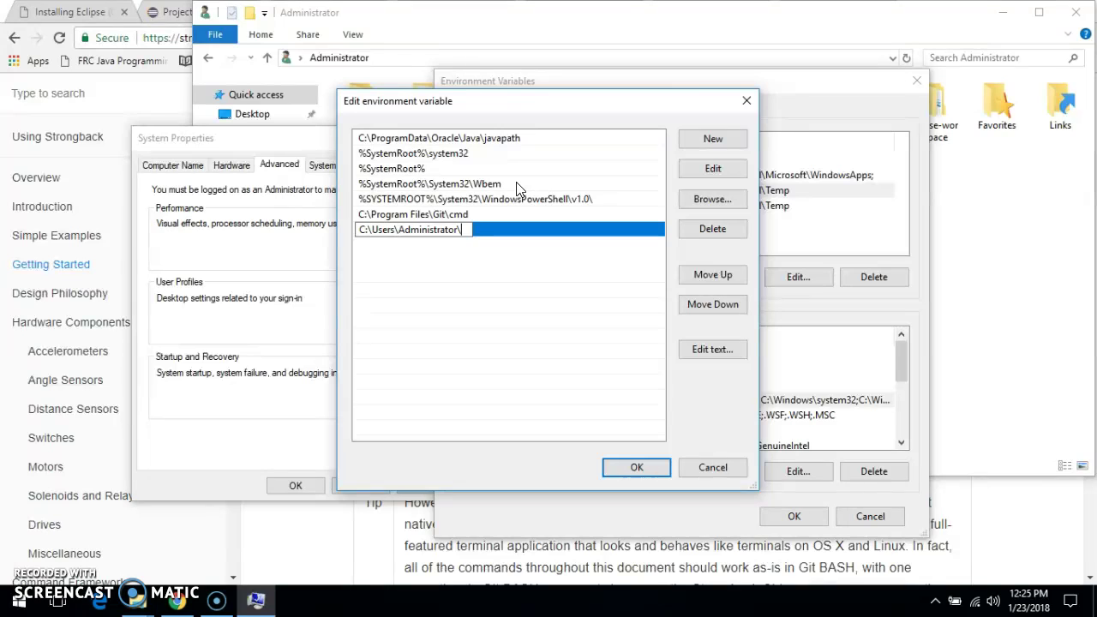
key("Return")
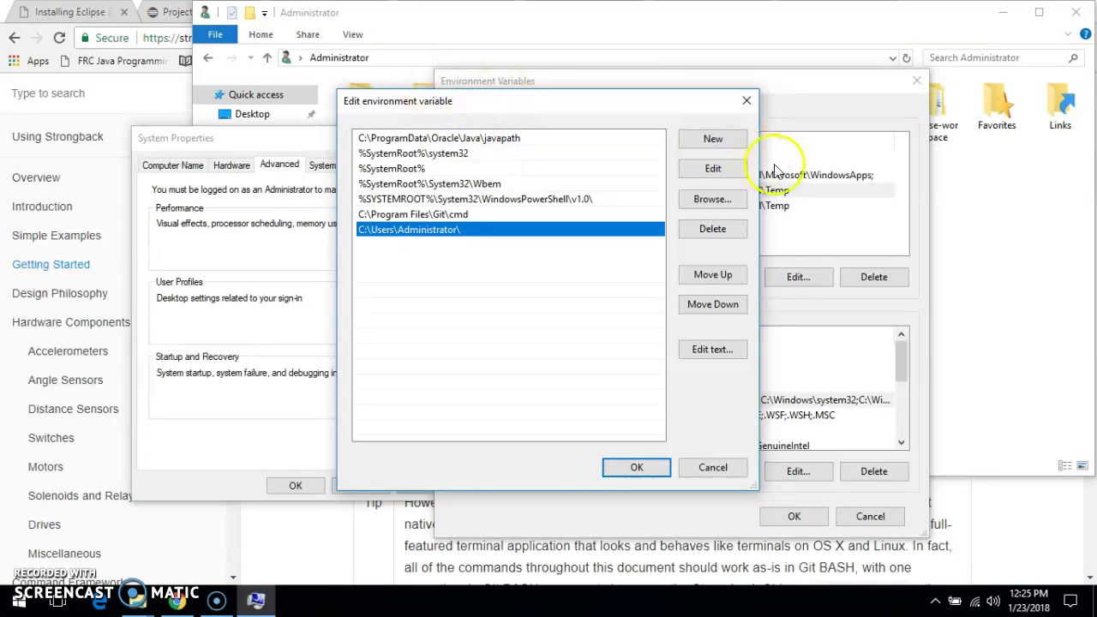
left_click(636, 469)
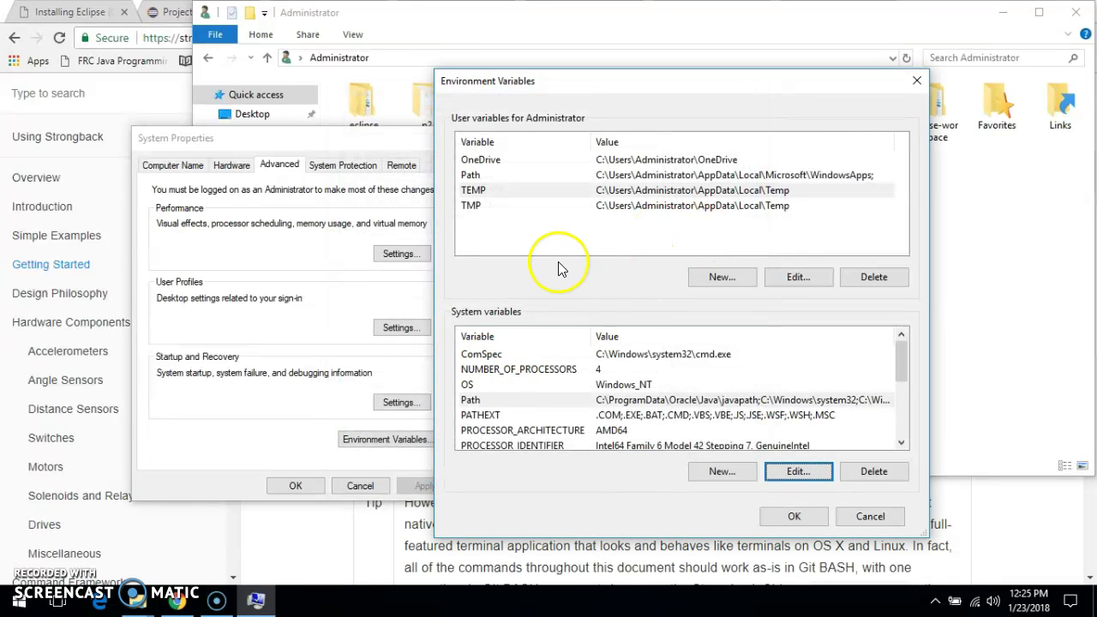
left_click(666, 404)
left_click(793, 515)
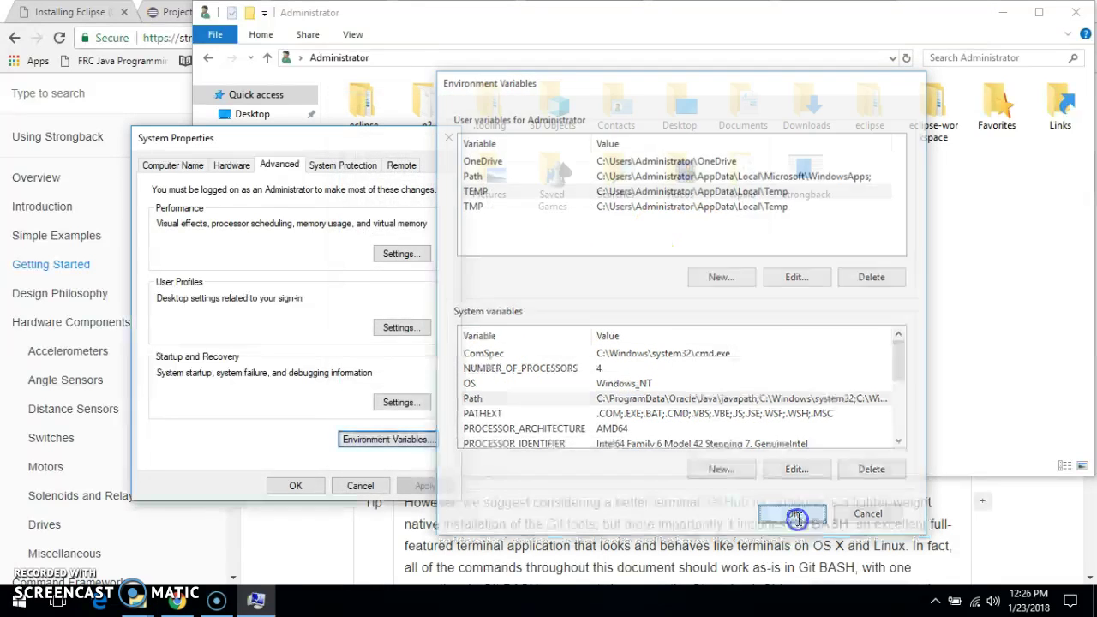
left_click(291, 480)
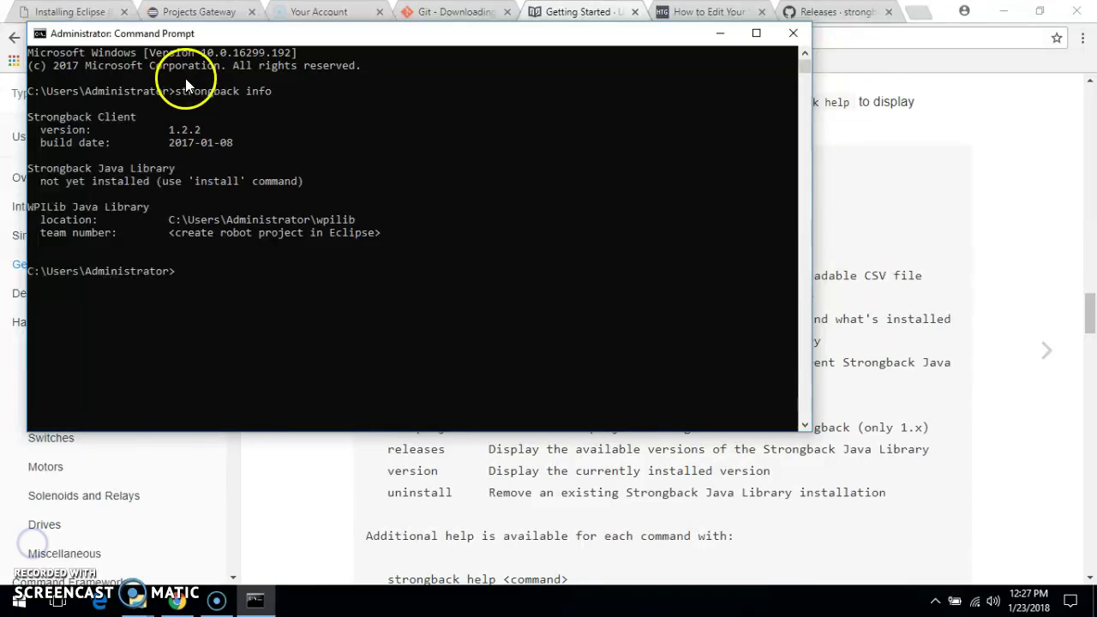
- Examine the strongback info output in the command prompt, including the Strongback Java Library status
left_click(181, 92)
left_click(249, 92)
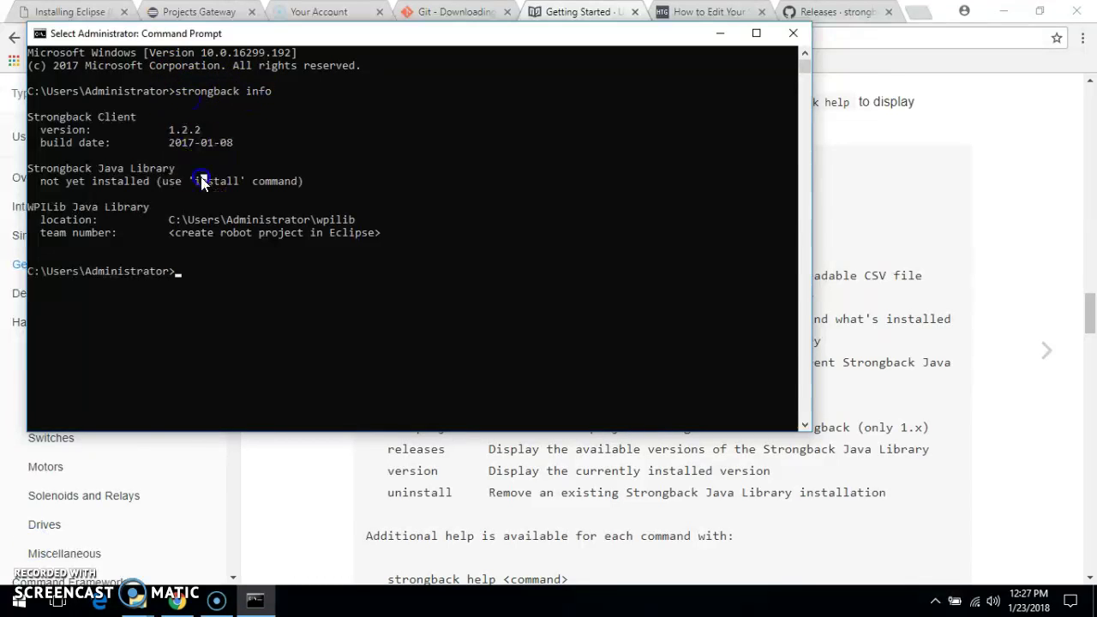
left_click(210, 271)
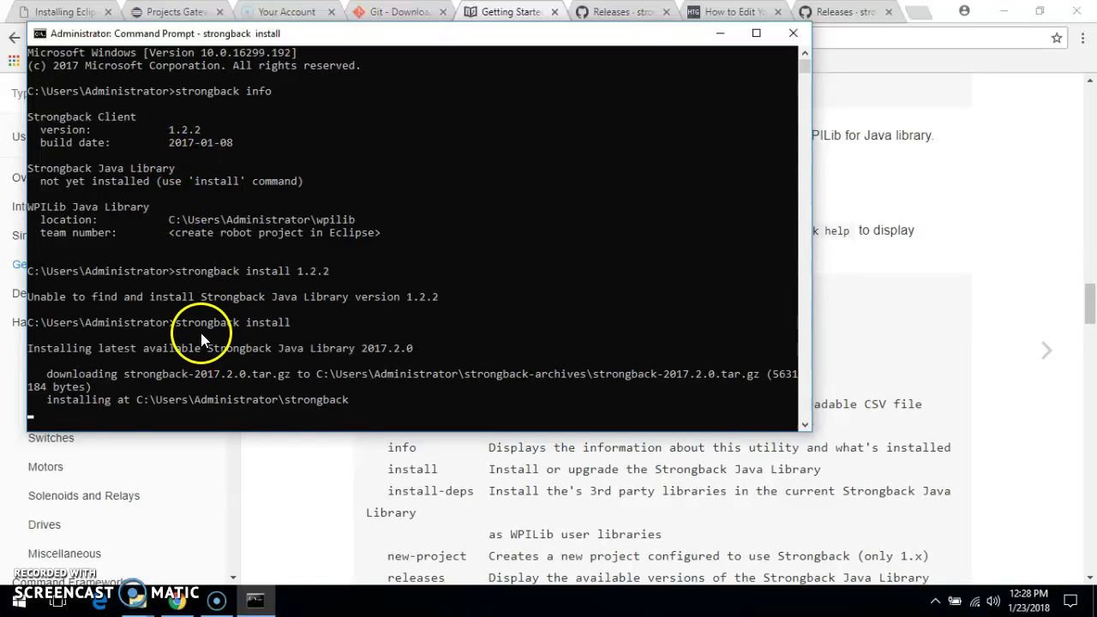
- Review the strongback install command and look up its description in the Strongback help documentation
left_click_drag(175, 322, 283, 328)
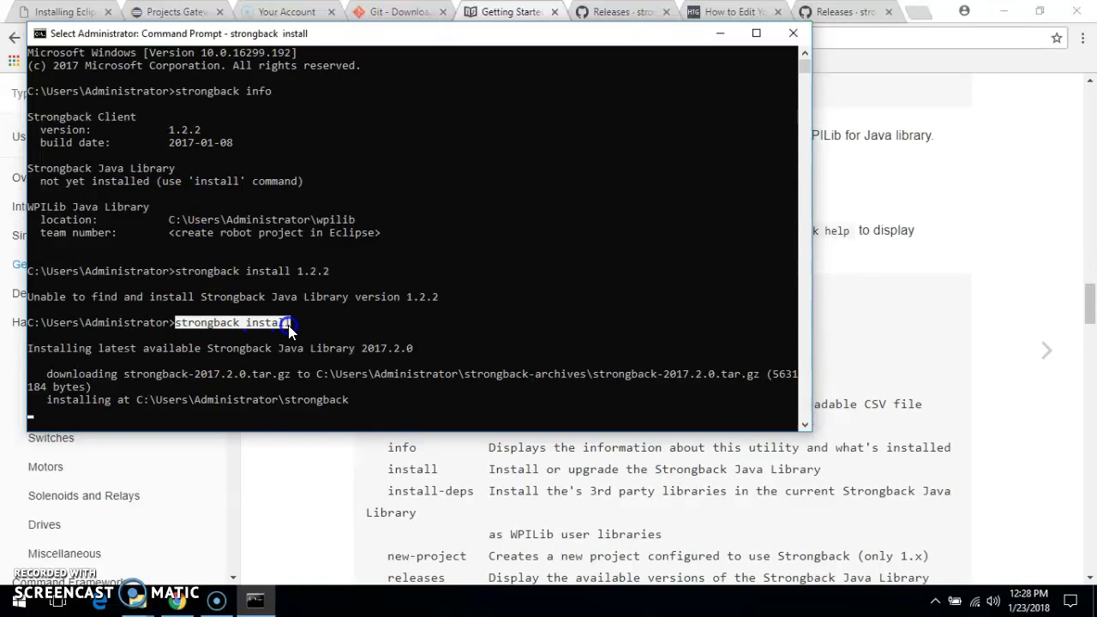
left_click(465, 510)
left_click_drag(491, 469, 855, 469)
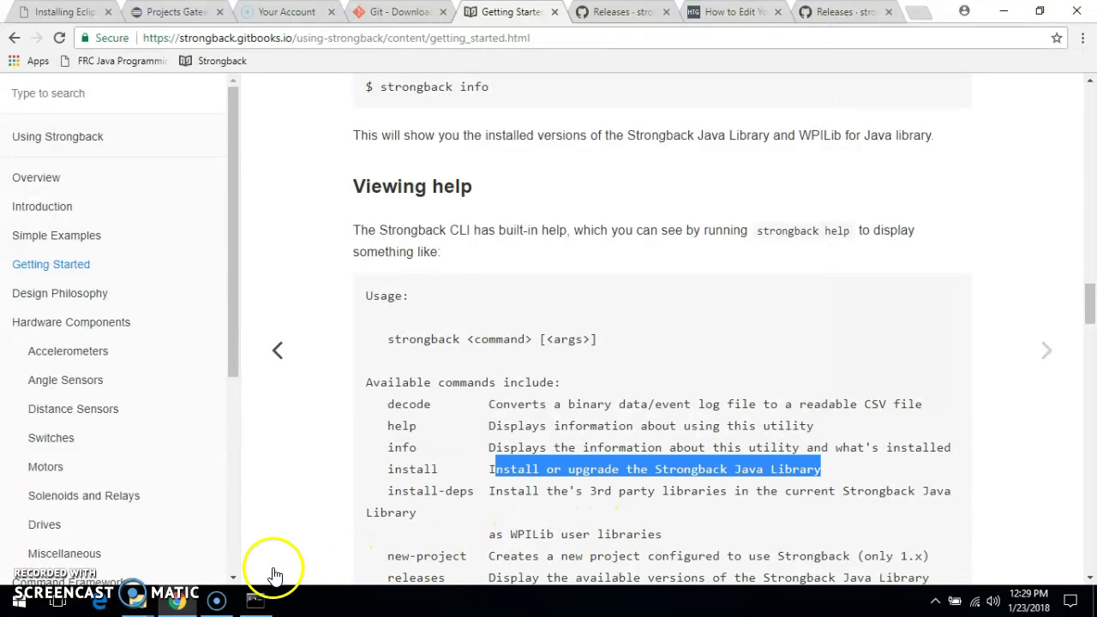
- Switch to the command prompt, recall the strongback info command and examine the WPILib team number entry in its output
left_click(255, 599)
left_click(287, 375)
left_click(313, 399)
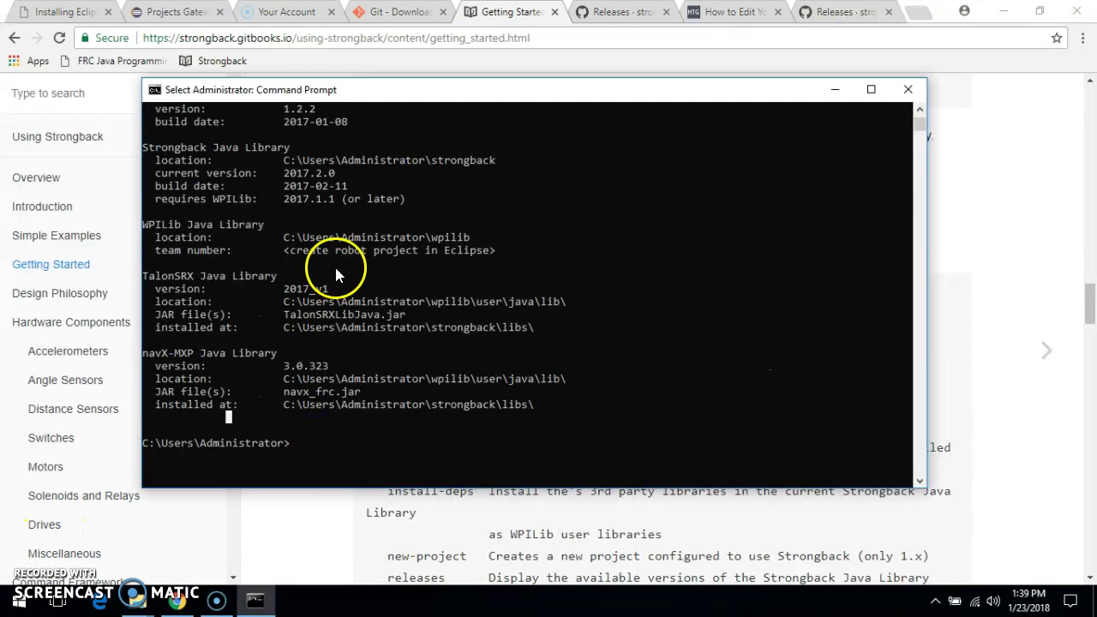
key("Up")
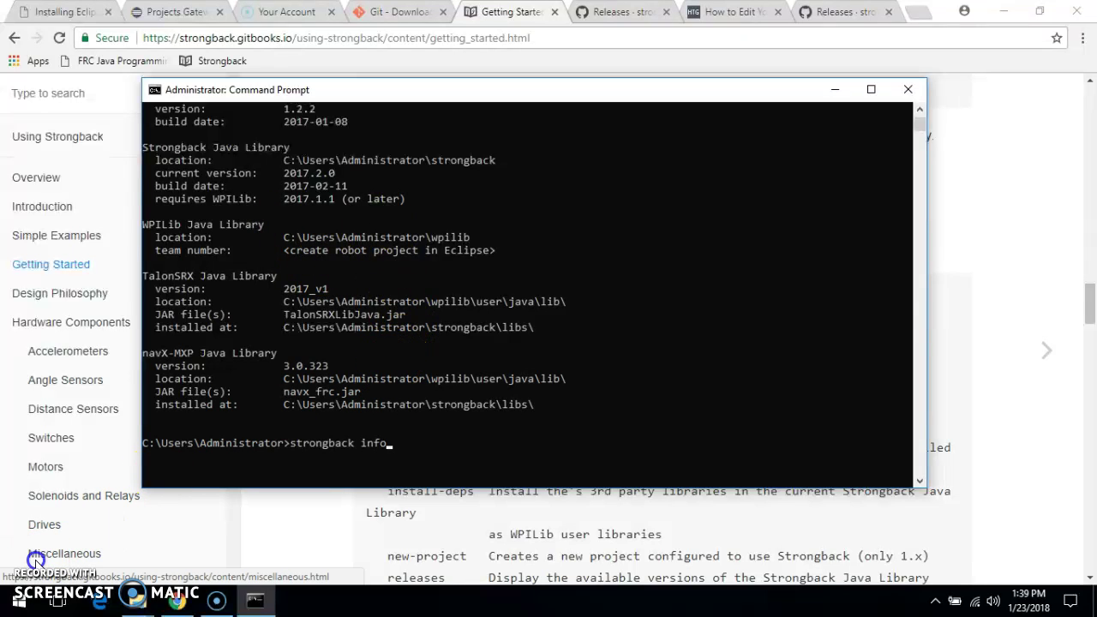
left_click_drag(295, 250, 374, 254)
left_click_drag(445, 258, 497, 257)
right_click(484, 255)
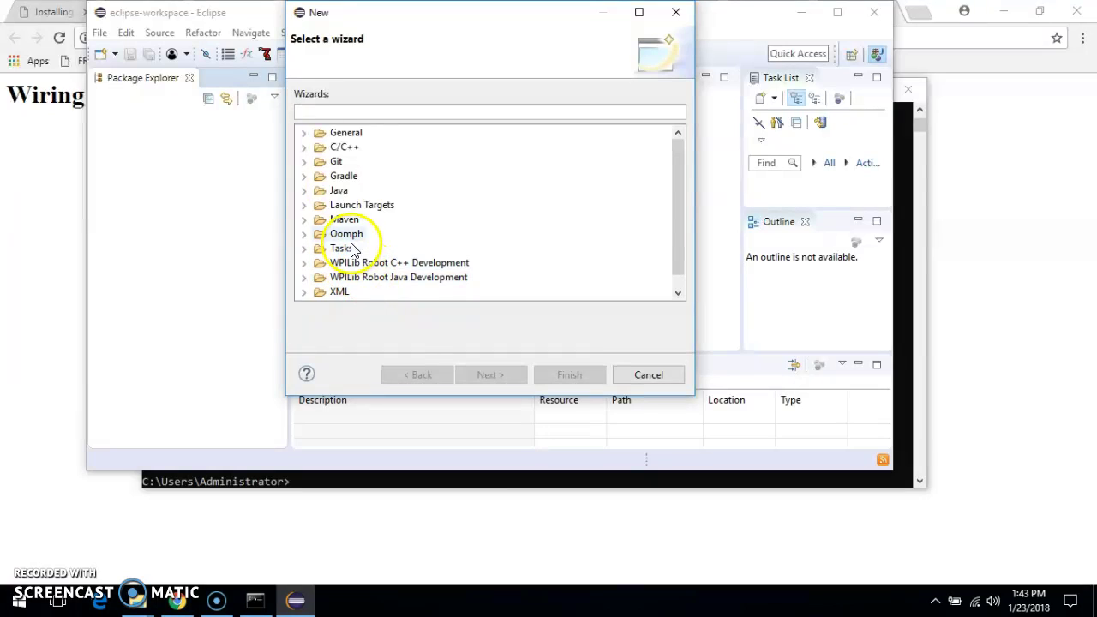
- Choose the Example Robot Java Project wizard under WPILib Robot Java Development and proceed to its settings
left_click(377, 277)
left_click(674, 184)
left_click_drag(681, 190, 673, 237)
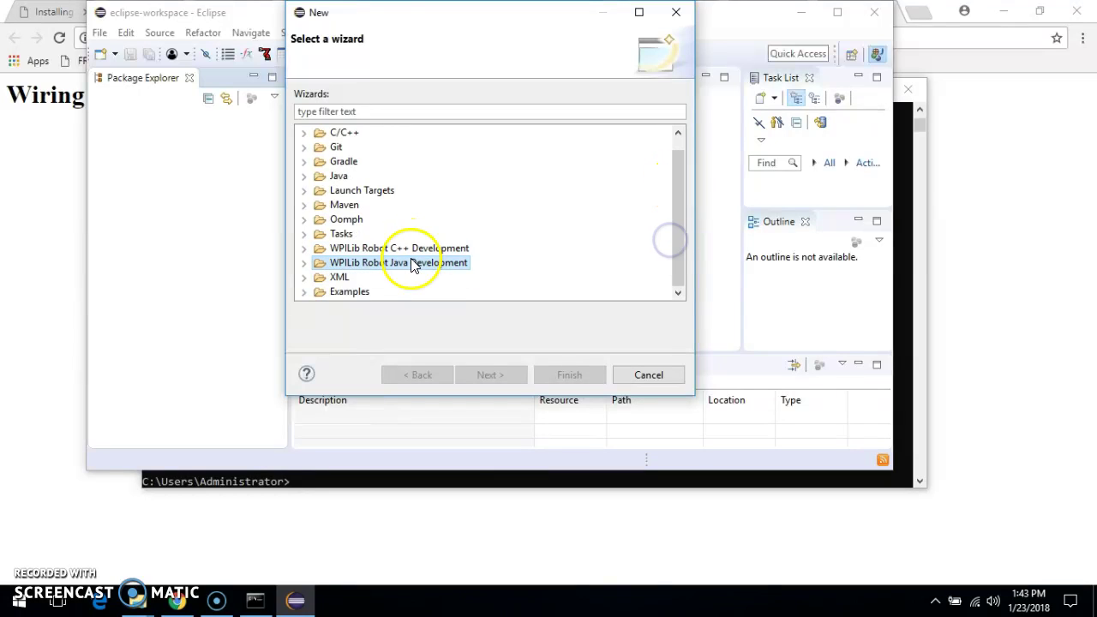
double_click(360, 263)
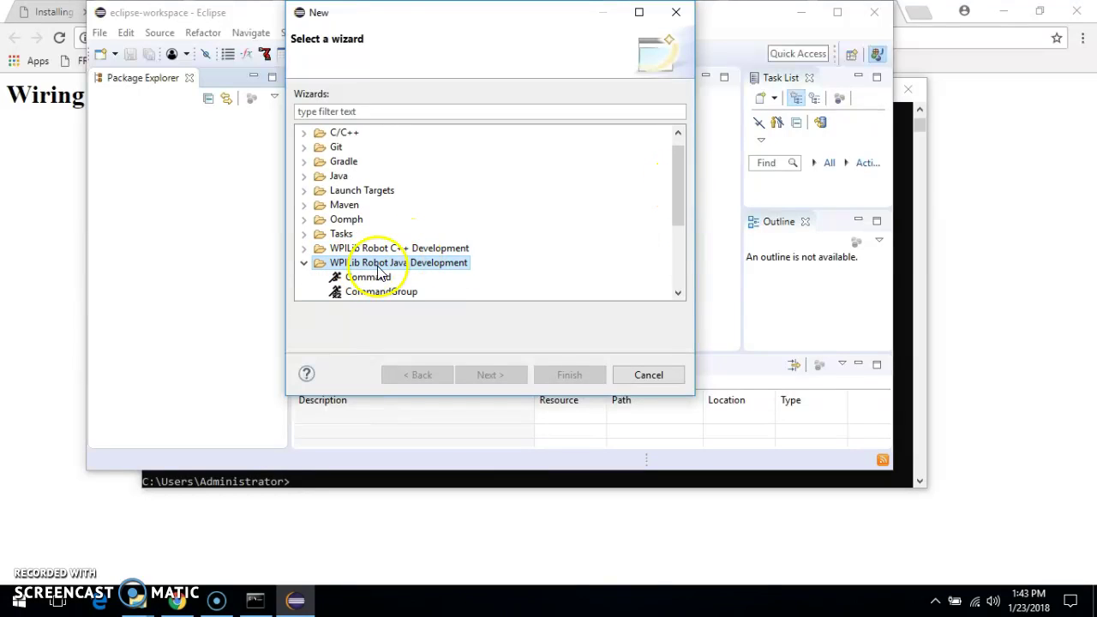
left_click_drag(684, 198, 676, 247)
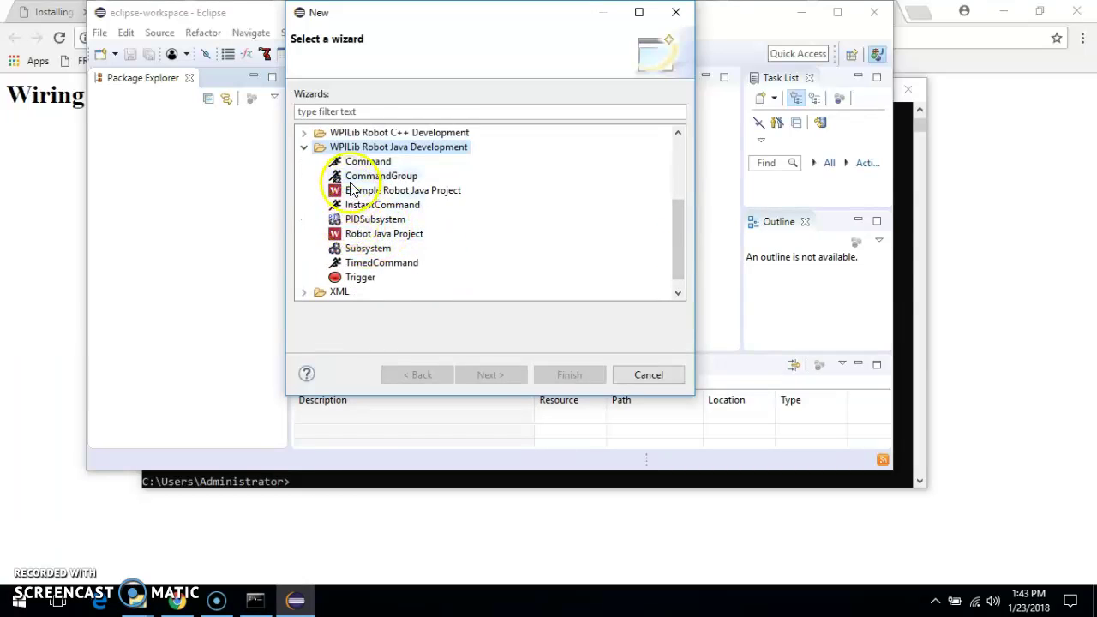
left_click(359, 192)
left_click(495, 374)
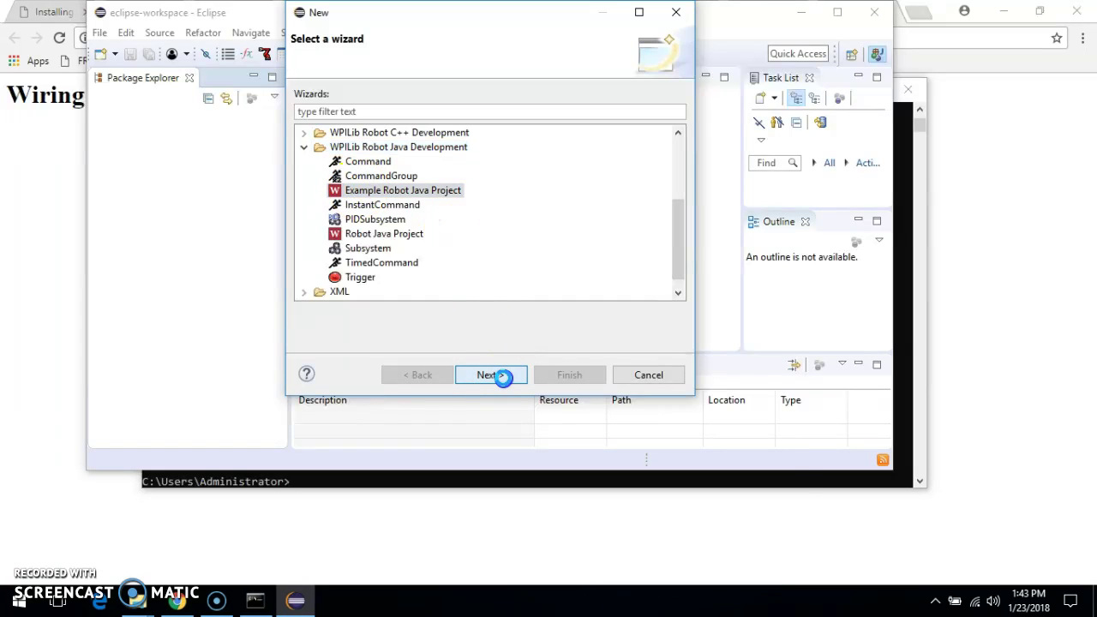
- Set the team number to 5973 and create the Tank Drive example project from the Robot and Motor group
double_click(374, 91)
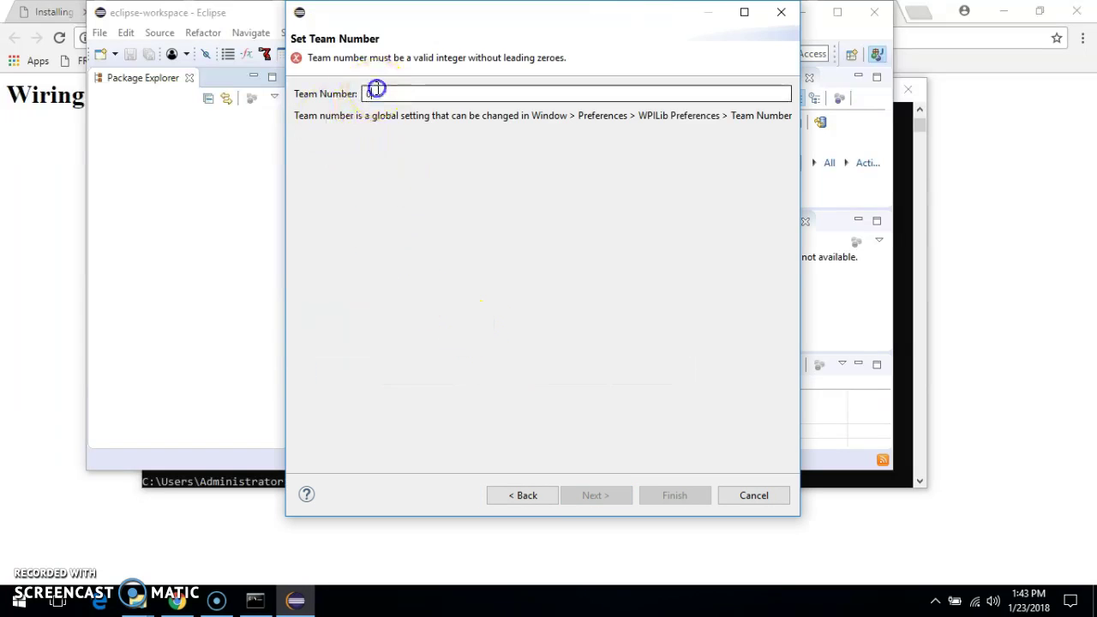
type("5973")
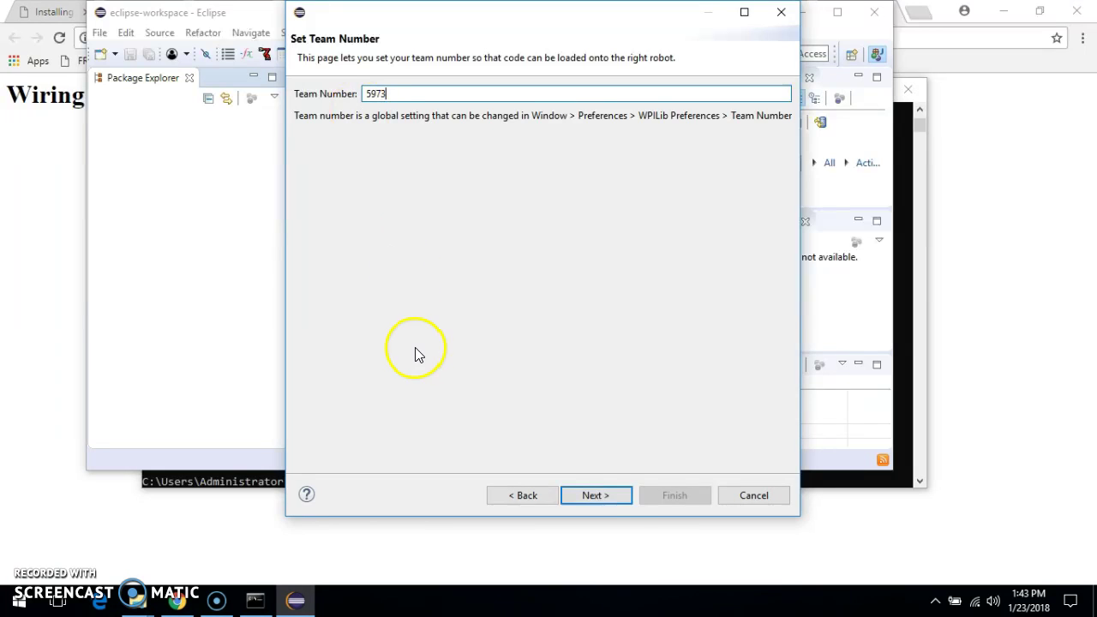
left_click(593, 487)
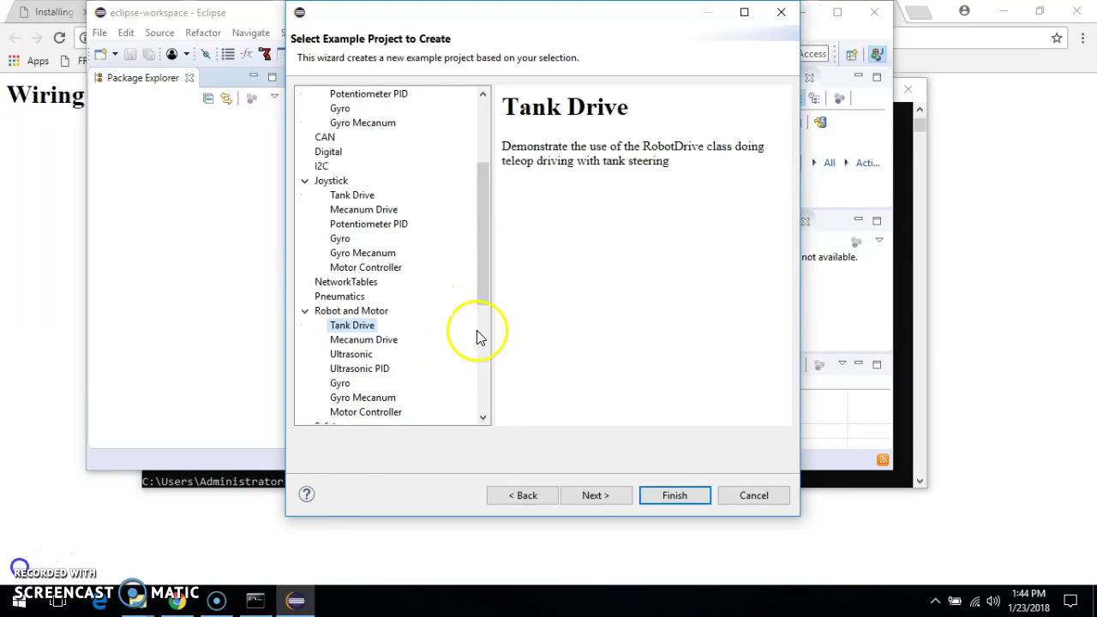
left_click(673, 495)
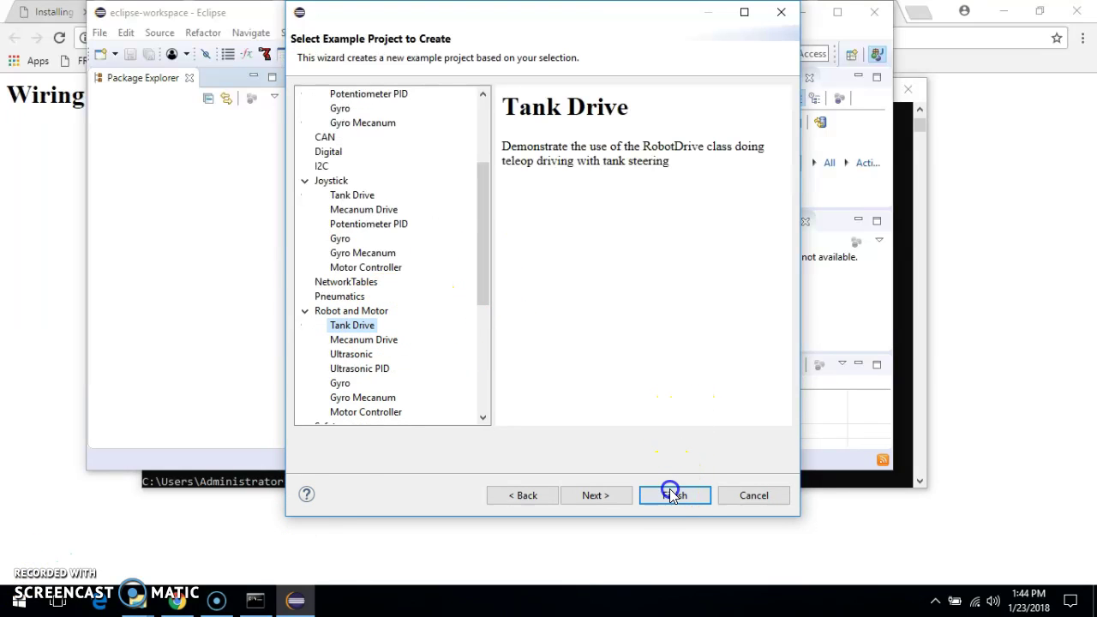
left_click(670, 496)
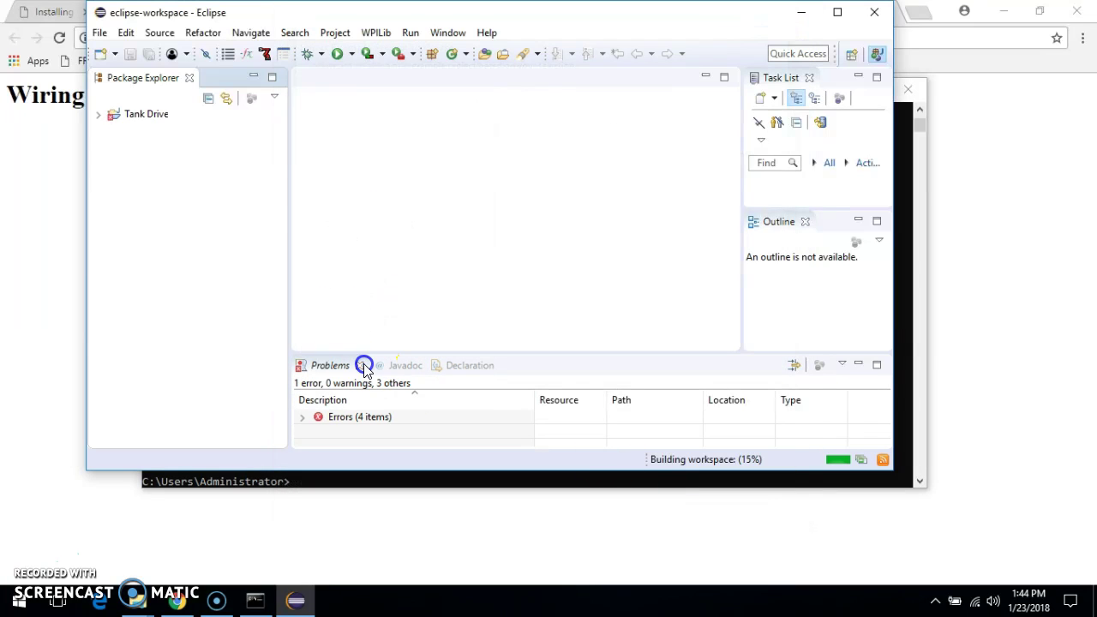
- Examine the Tank Drive project's contents in Eclipse and the WPILib team number in the strongback info output
left_click(98, 115)
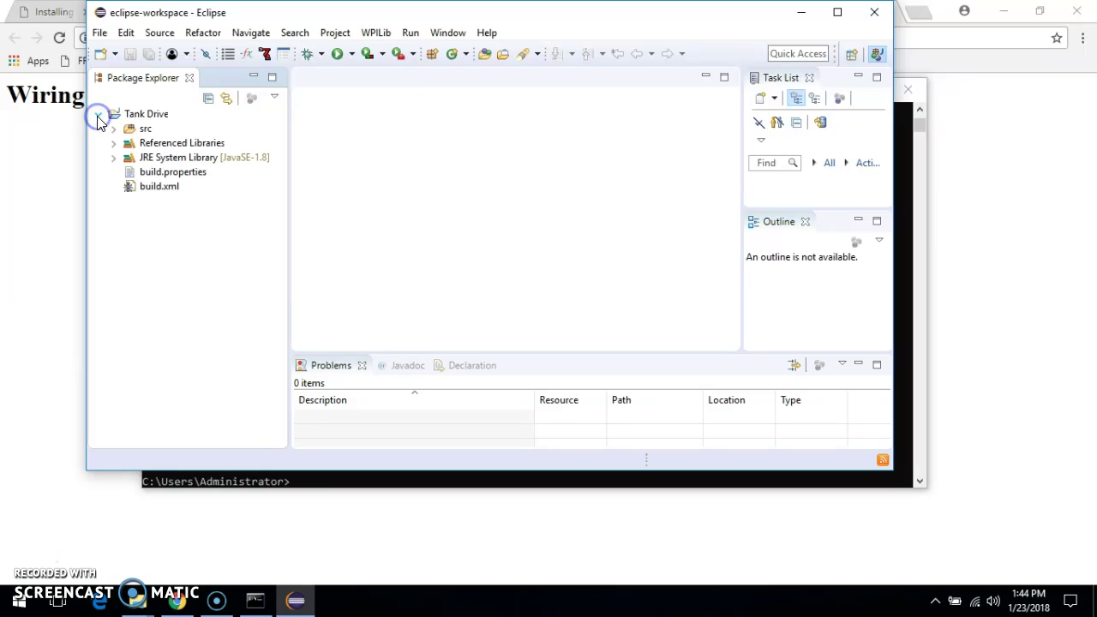
left_click(97, 115)
left_click(141, 116)
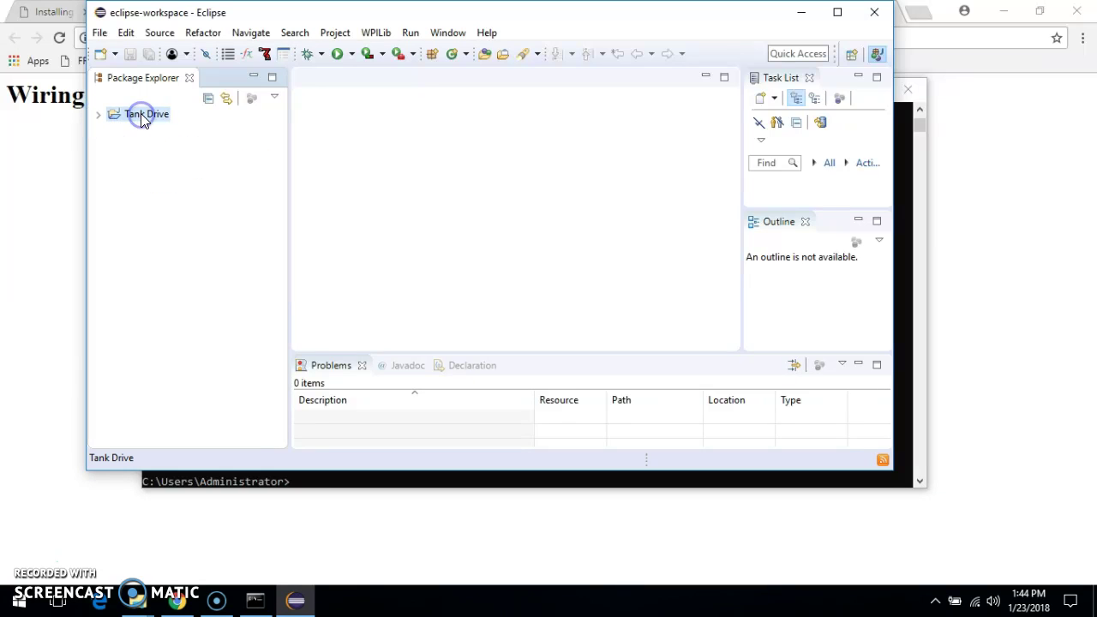
left_click(148, 182)
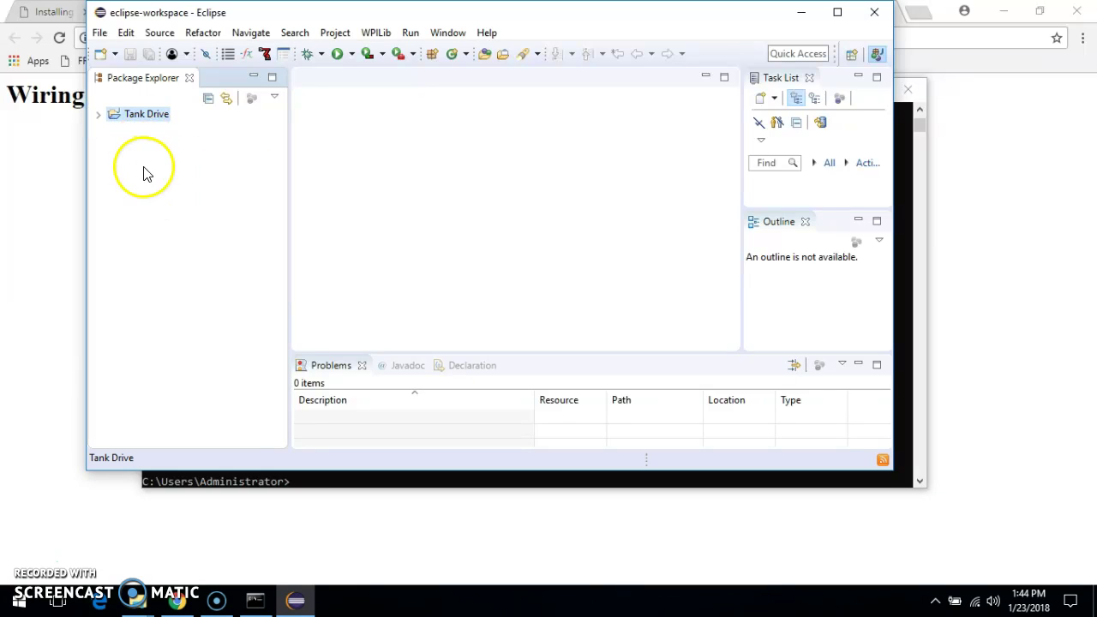
left_click(98, 114)
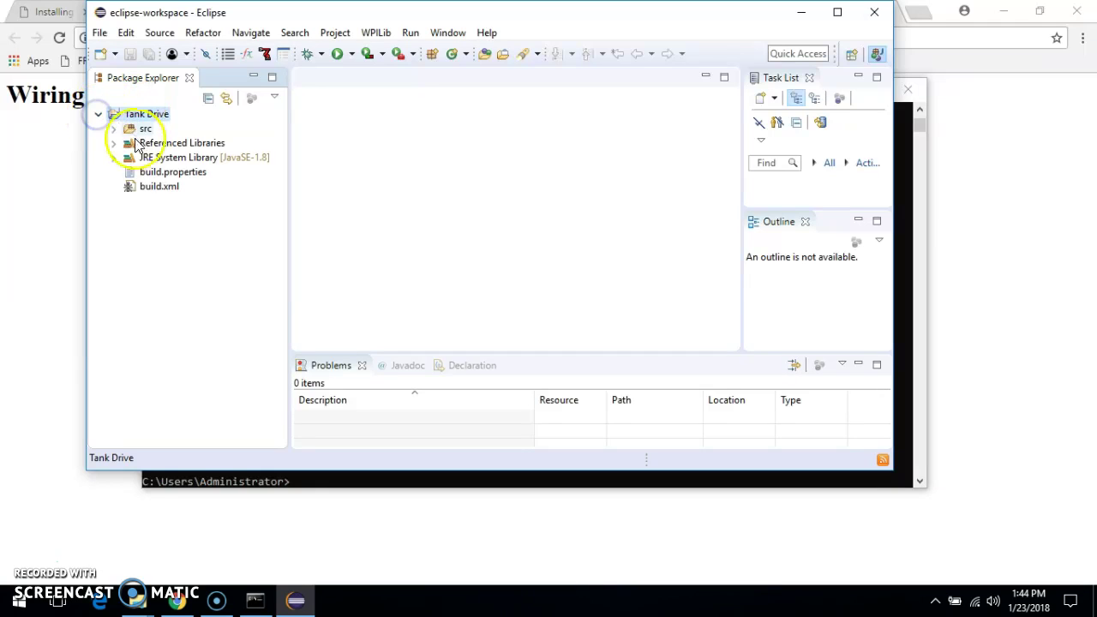
left_click(98, 116)
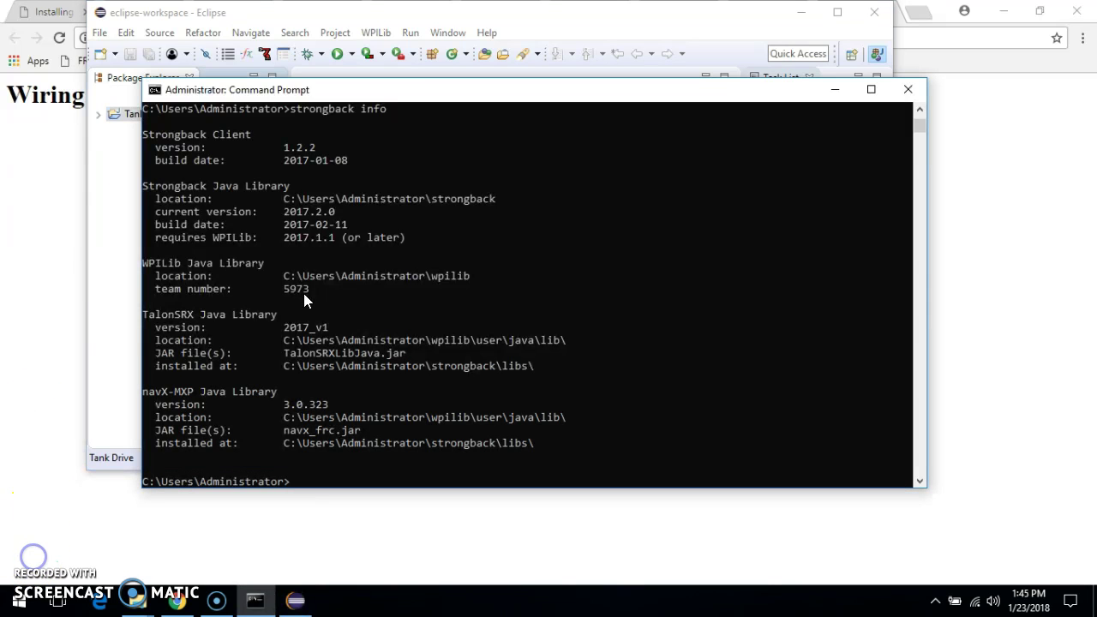
left_click(307, 287)
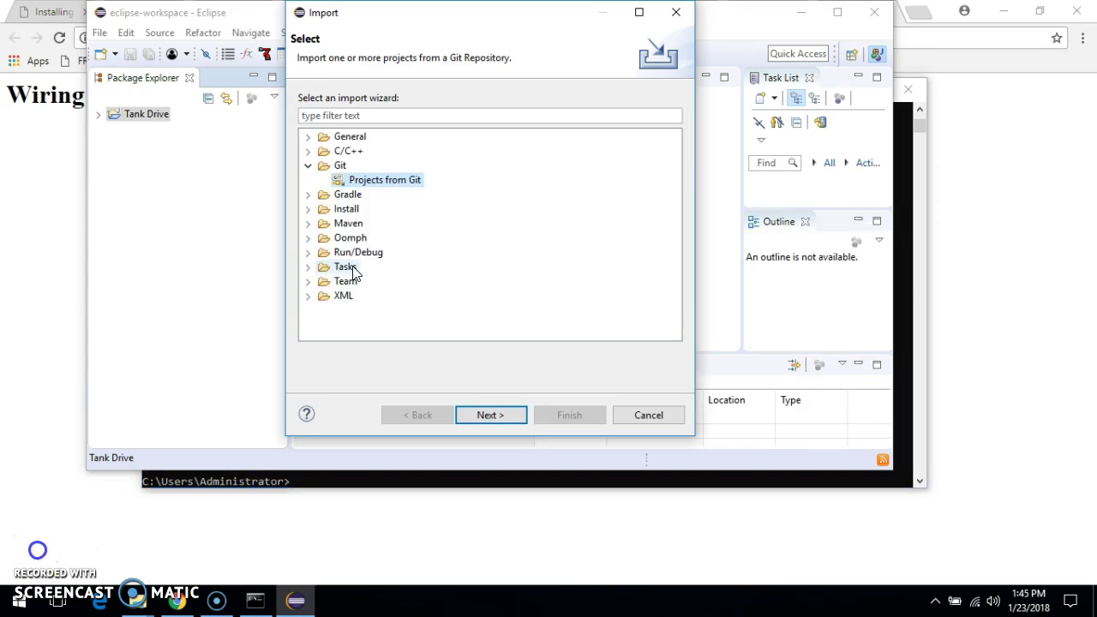
- Select Projects from Git as the import wizard and copy the Rhea-2018 repository's URL from its GitHub page in the browser
left_click(409, 190)
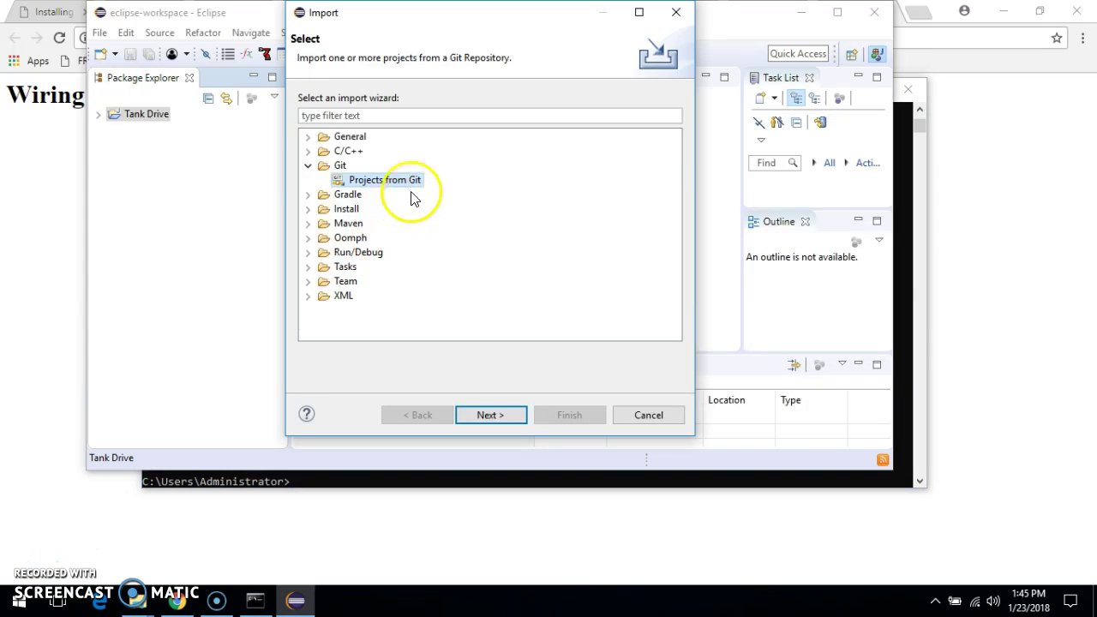
left_click(362, 186)
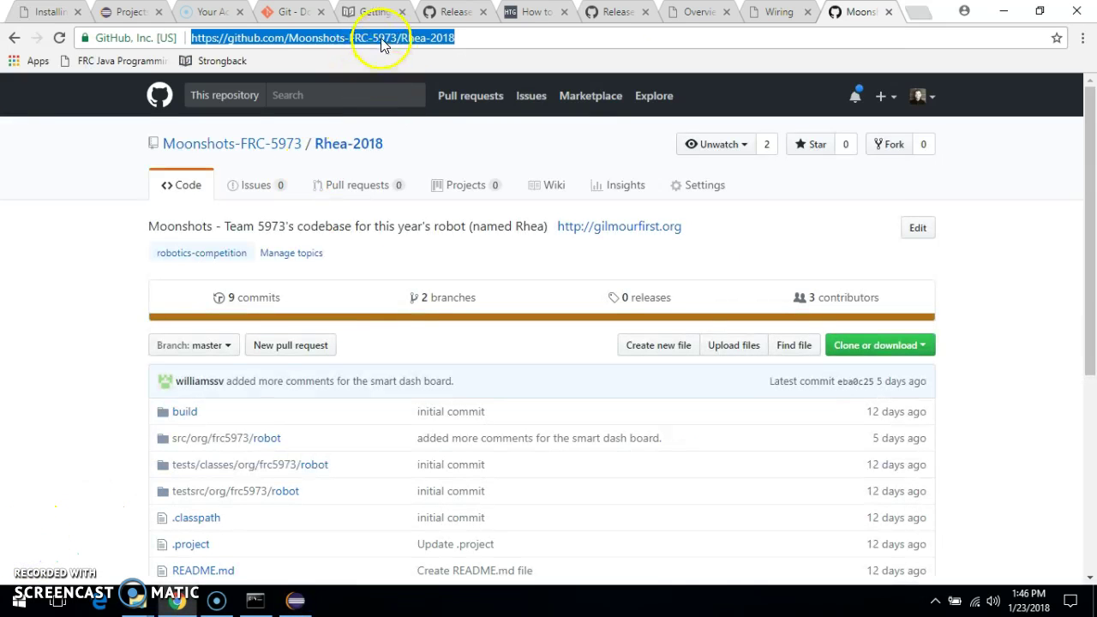
left_click(381, 37)
triple_click(381, 38)
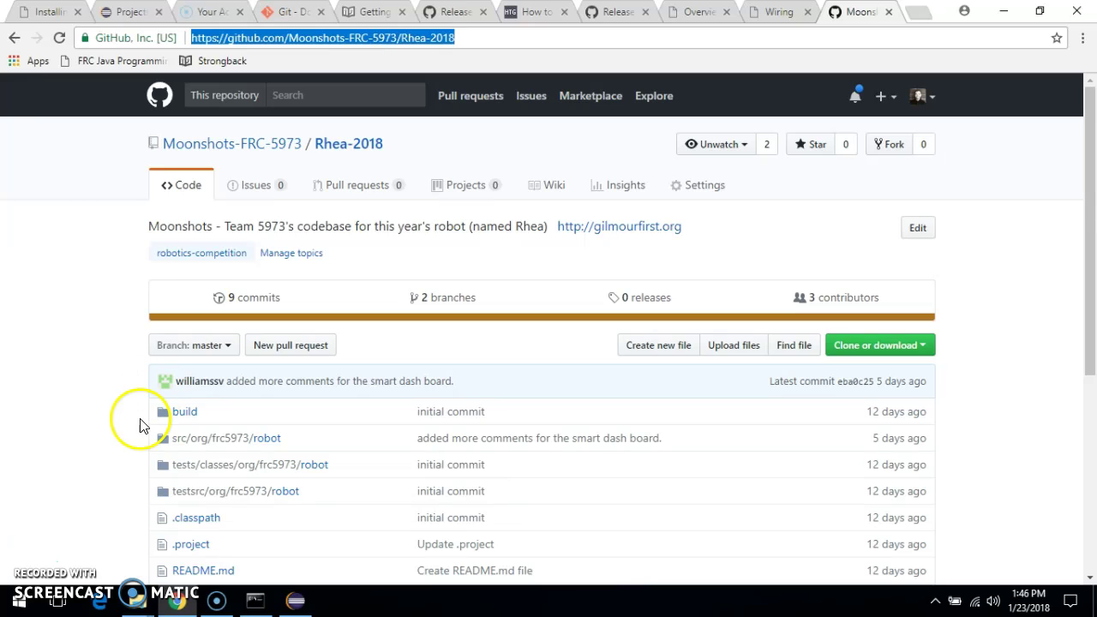
- Switch back to Eclipse, proceed with the Git import and choose Clone URI as the repository source
left_click(296, 603)
left_click(491, 425)
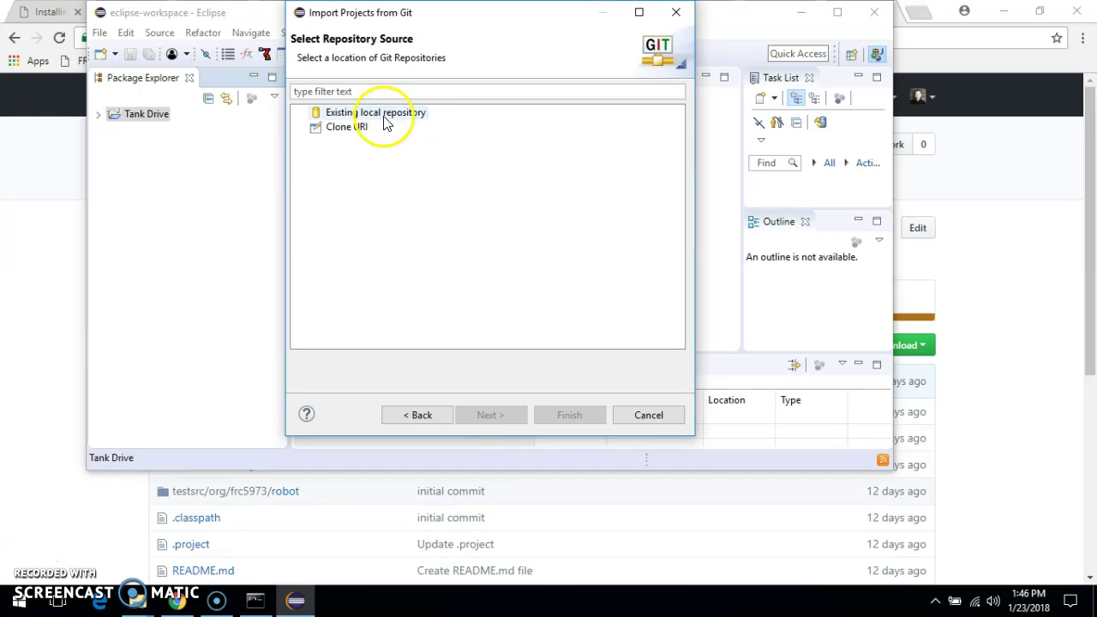
left_click(352, 129)
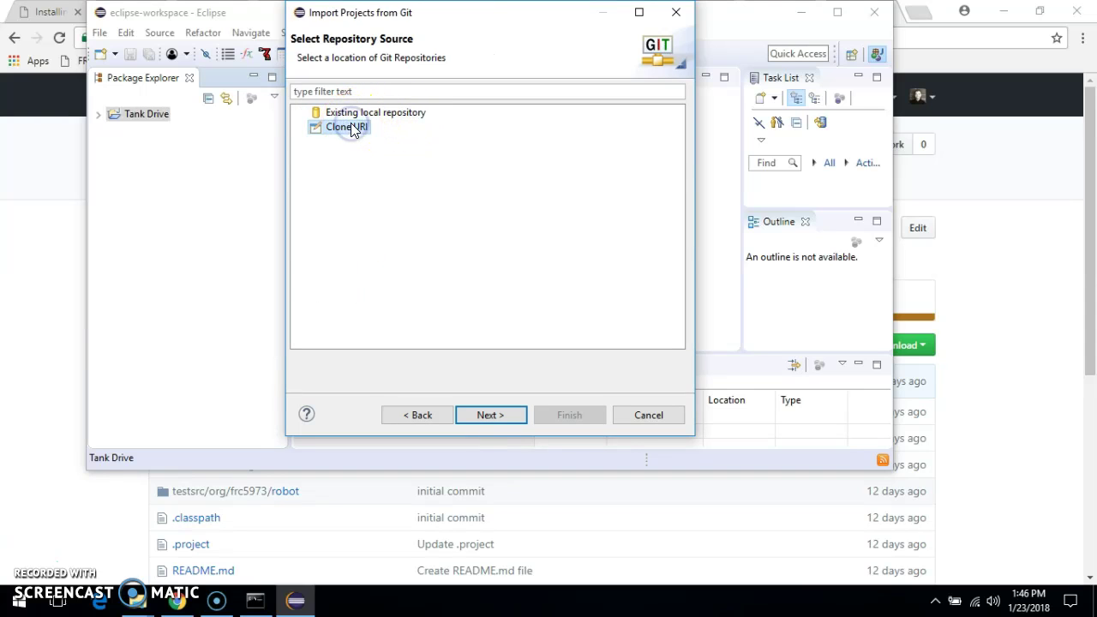
left_click(351, 127)
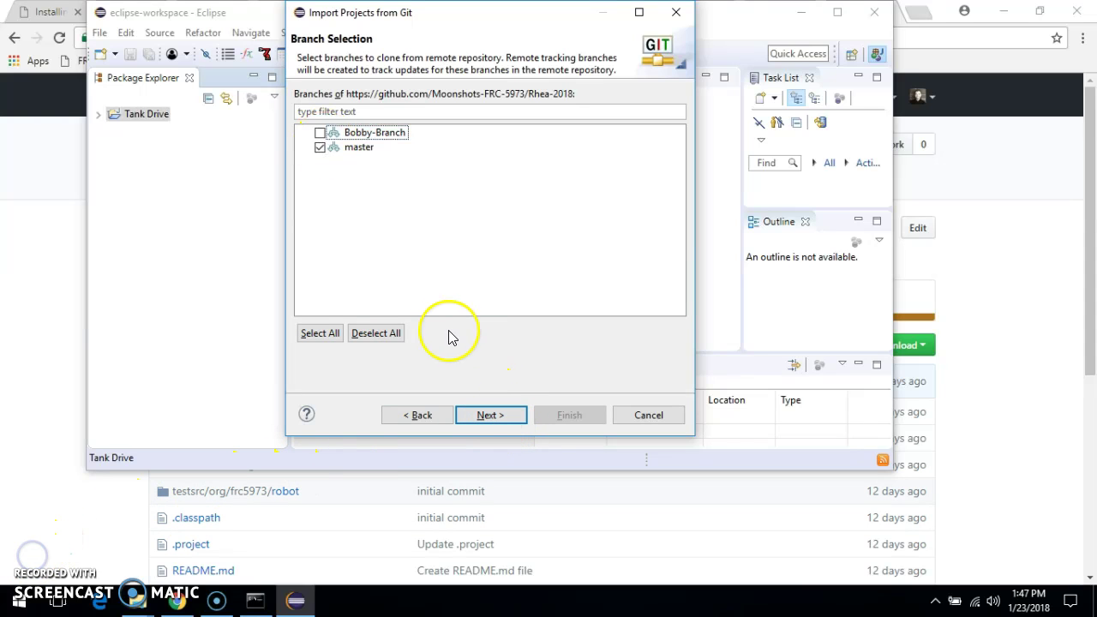
- Clone the master branch of Rhea-2018 into C:\Users\Administrator\git\Rhea-2018 with remote name origin, declining to provide a password hint
left_click(502, 417)
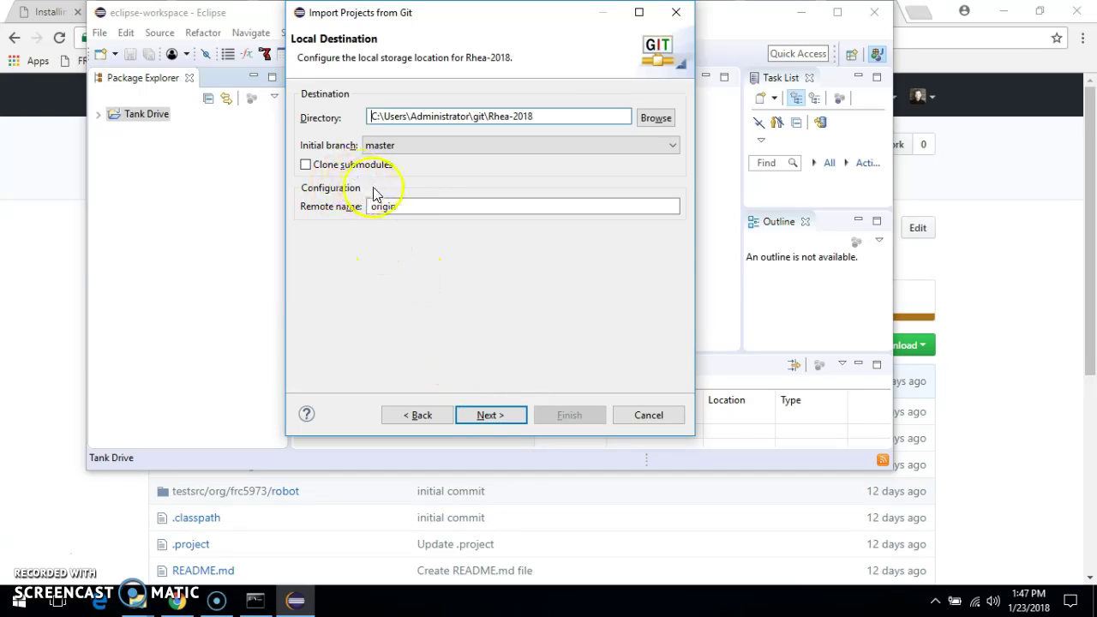
left_click(507, 415)
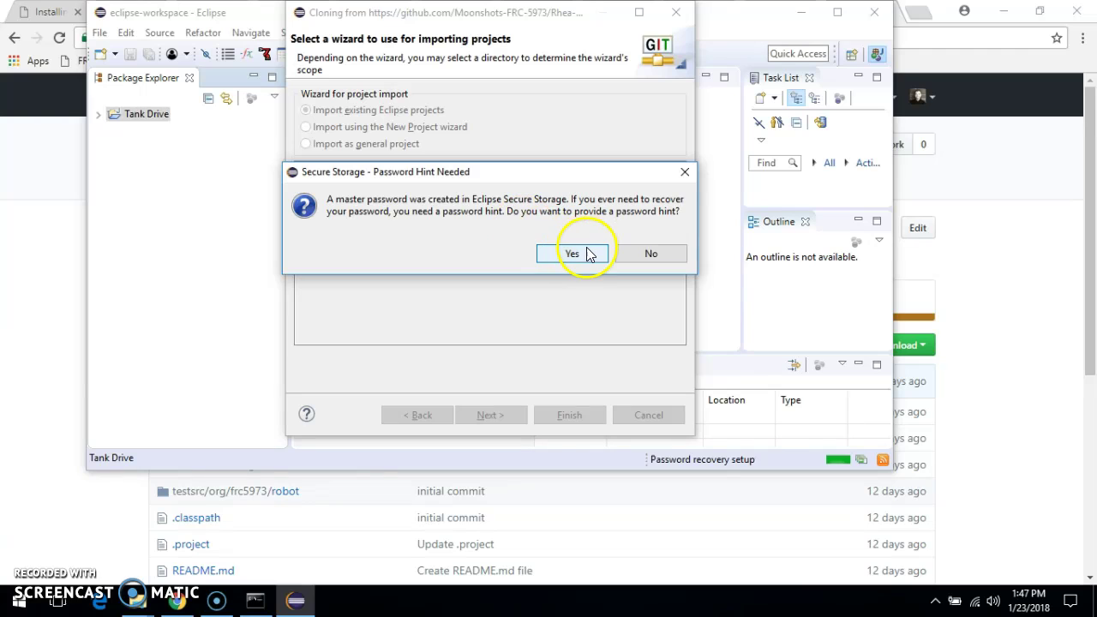
left_click(644, 253)
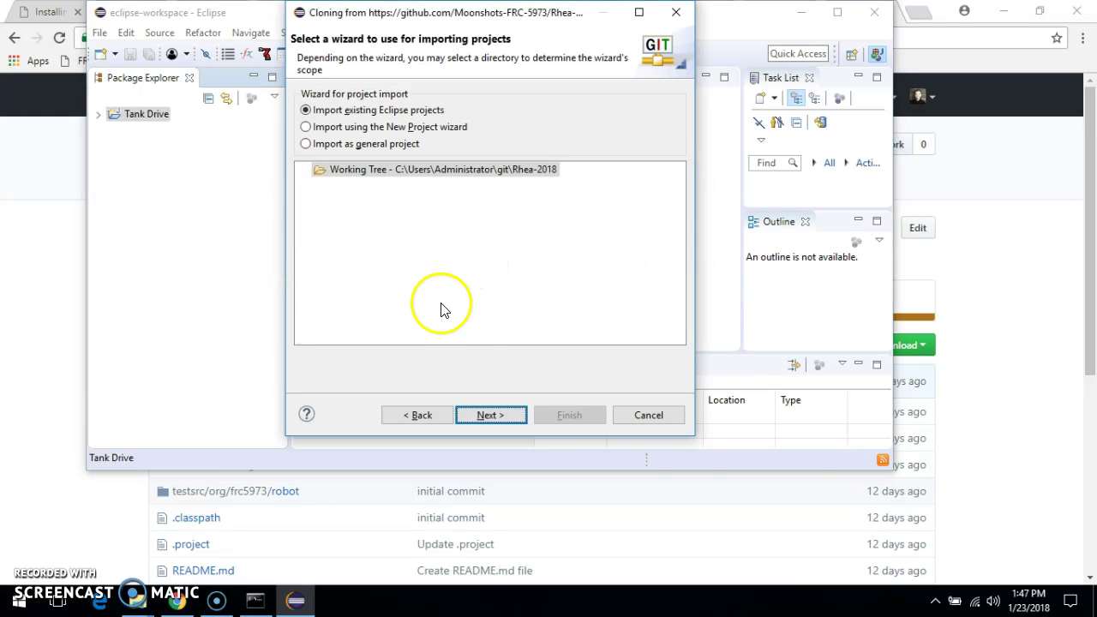
- Import the existing Eclipse project from the Rhea-2018 working tree and finish the import
left_click(494, 414)
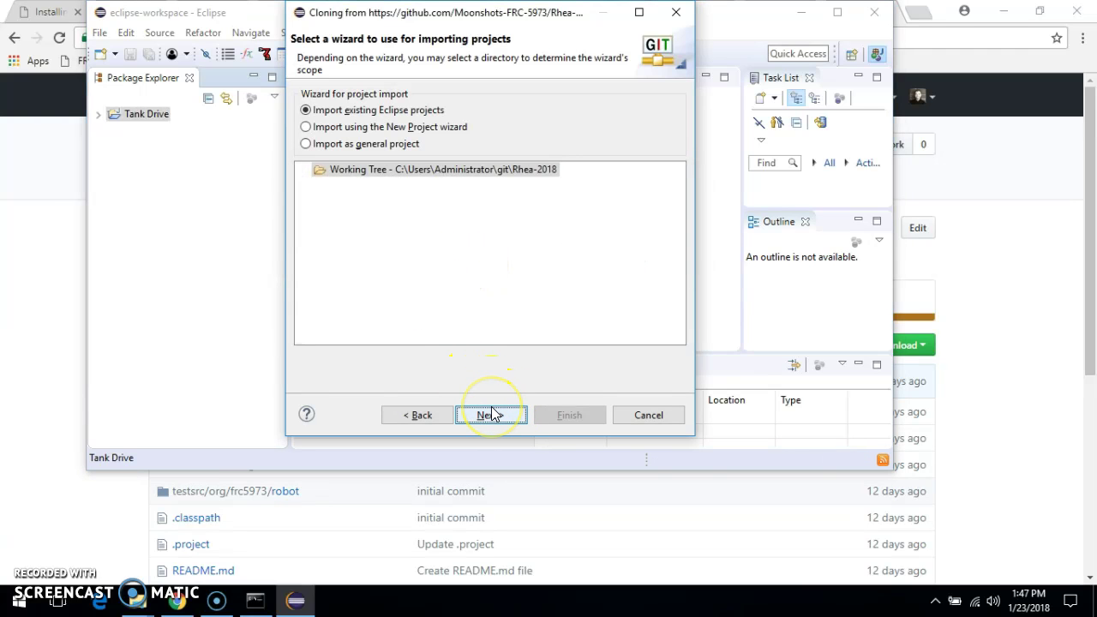
left_click(491, 415)
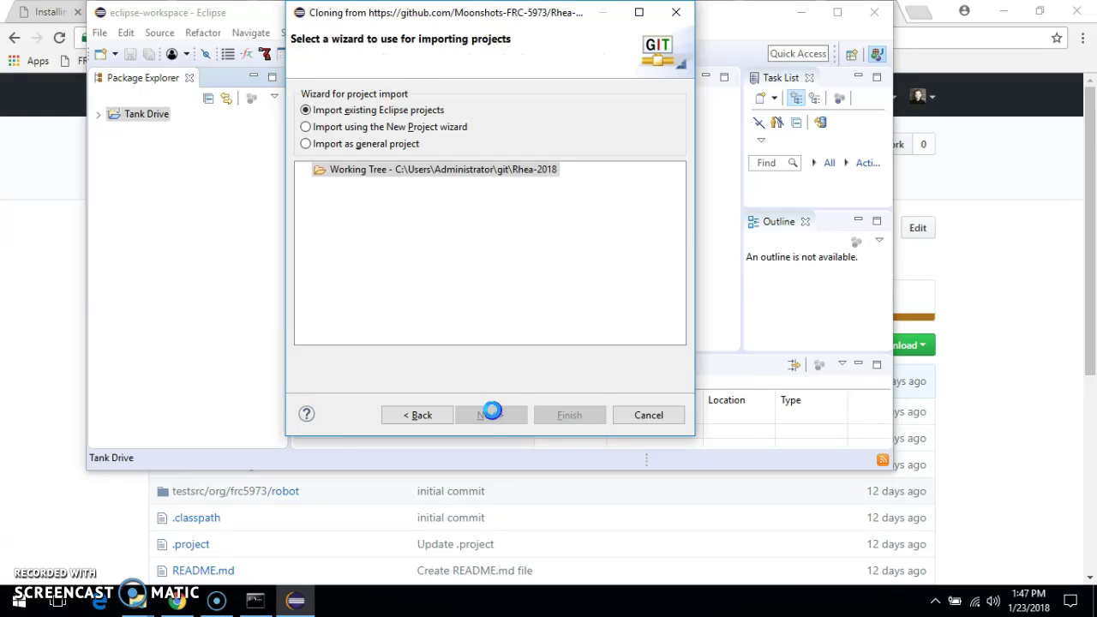
left_click(568, 415)
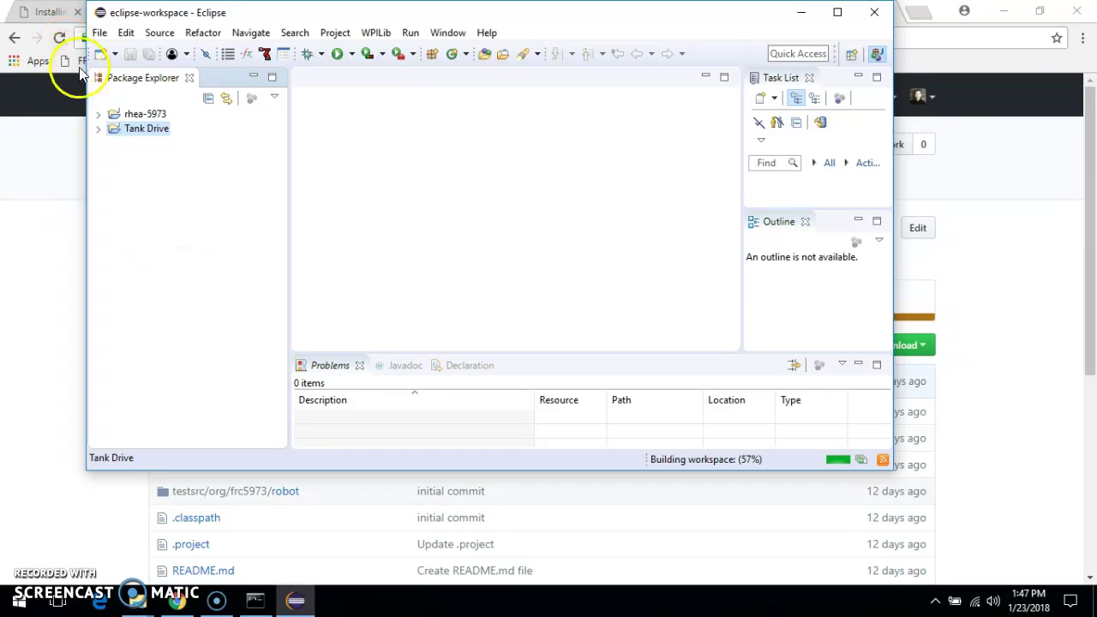
- Expand the rhea-5973 project in the workspace and examine its src and testsrc source folders
left_click(97, 114)
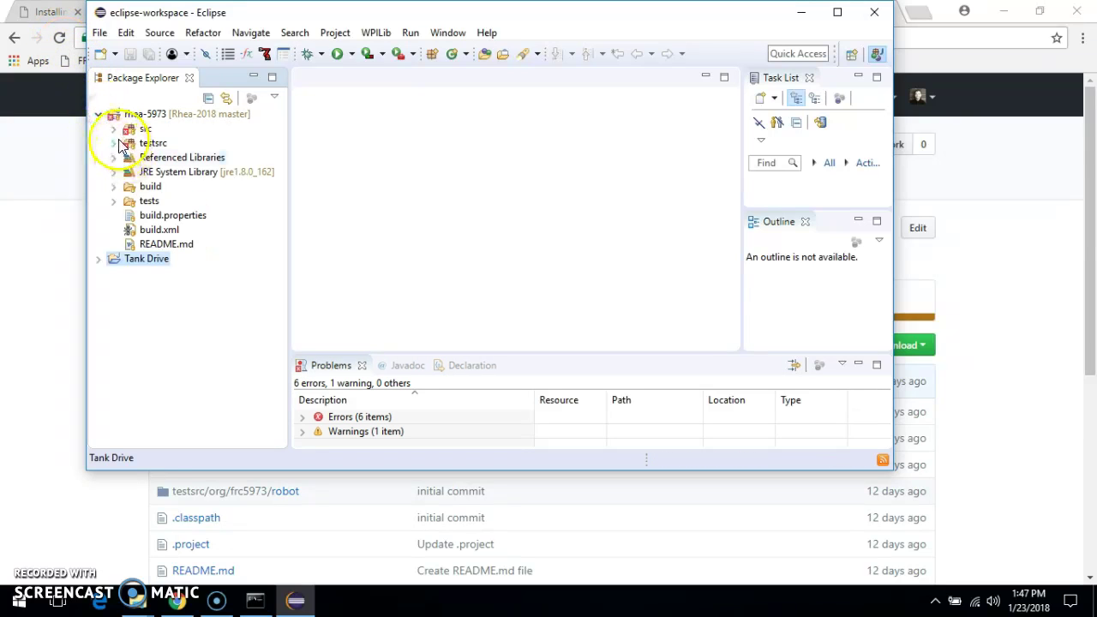
left_click(113, 128)
left_click(129, 143)
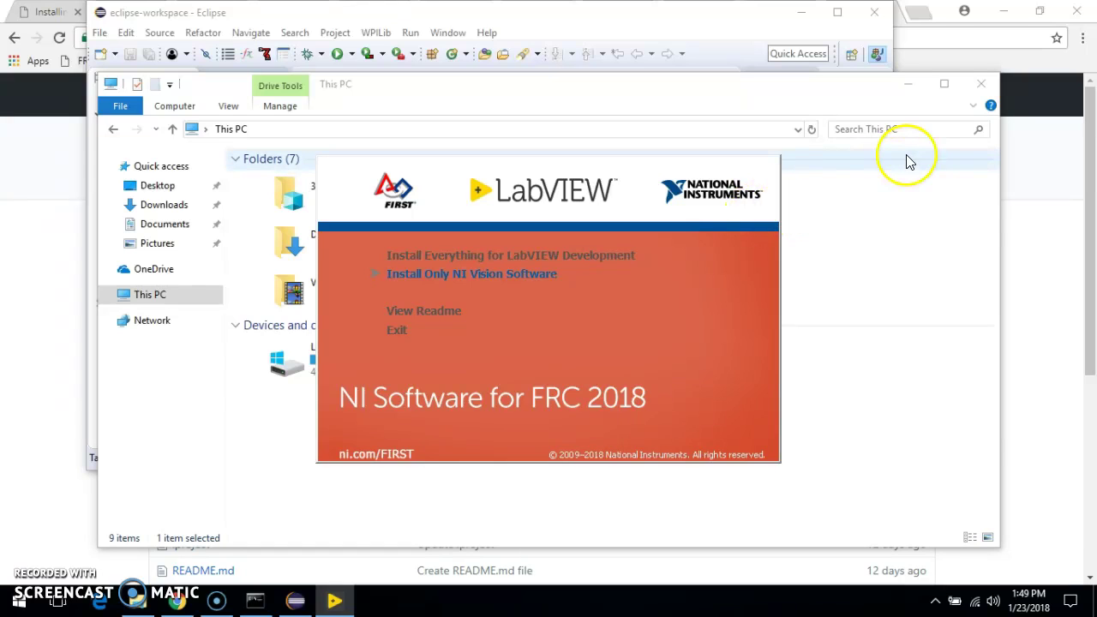
- Start the NI Software for FRC 2018 installation with the Install Everything for LabVIEW Development option
left_click(479, 259)
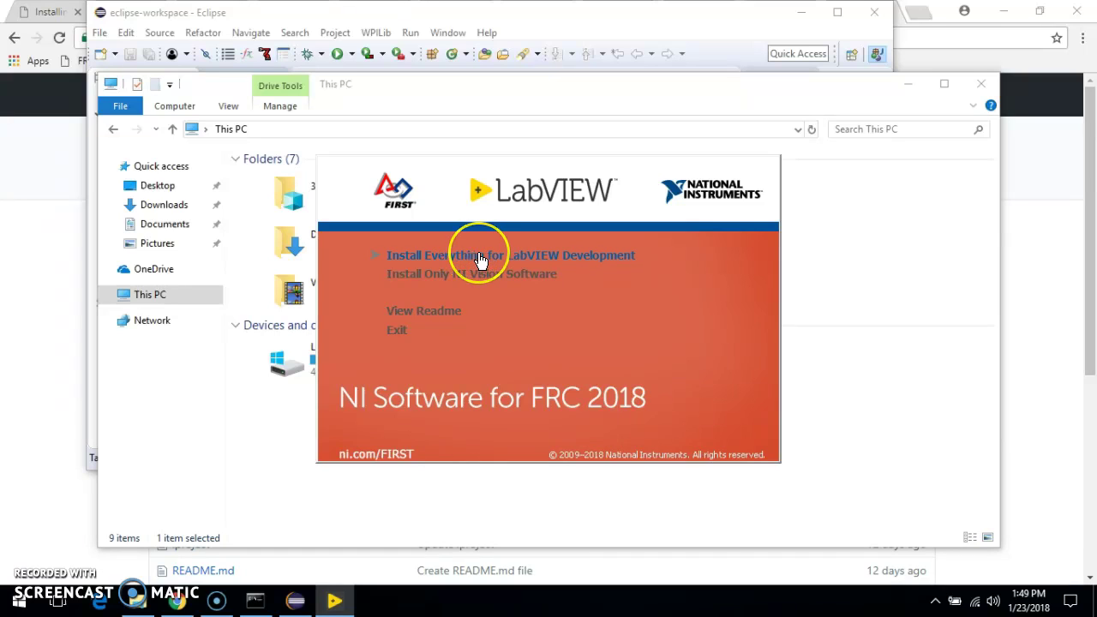